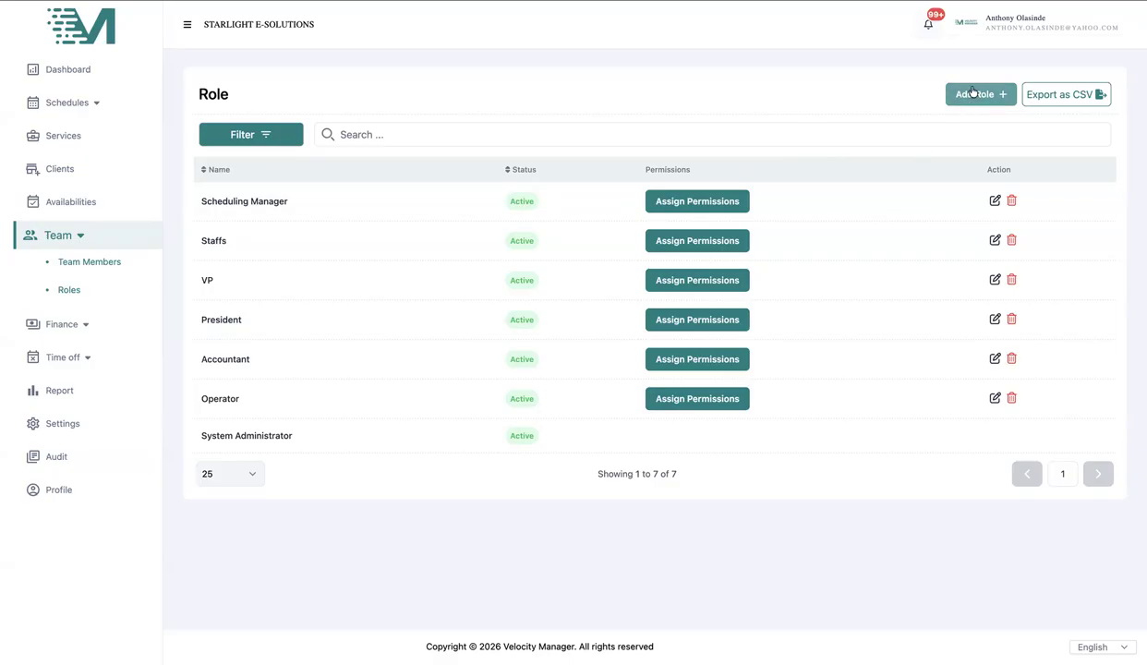
- Add and save a new role named 'Security Guard', then bring up its permissions
left_click(949, 92)
left_click(467, 336)
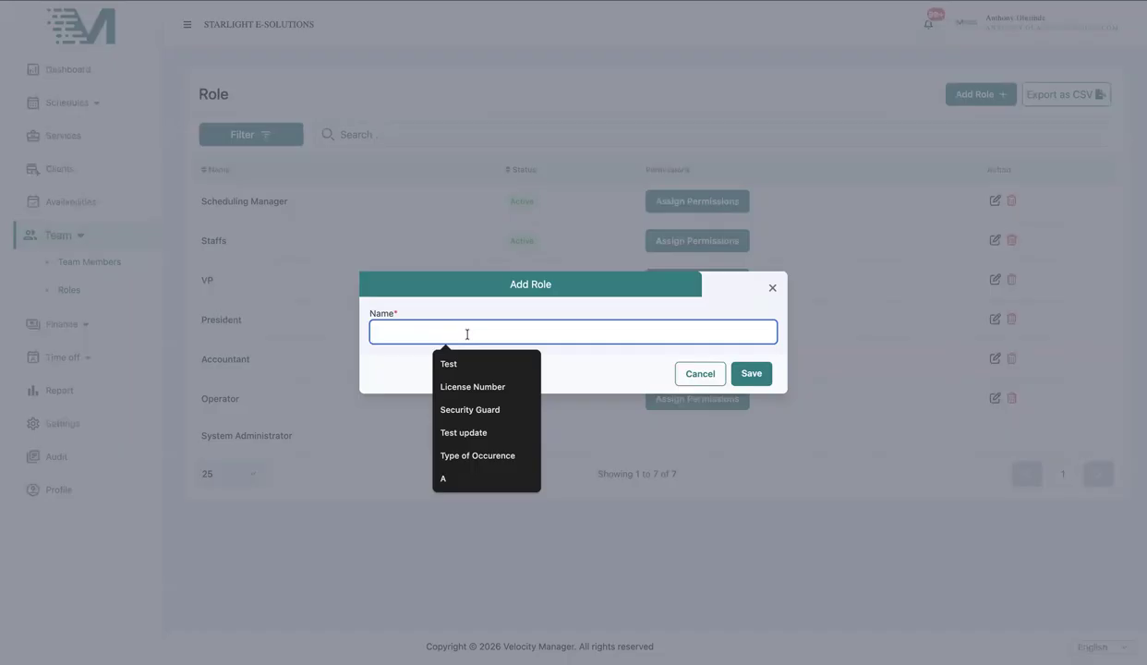
type("Security Guard")
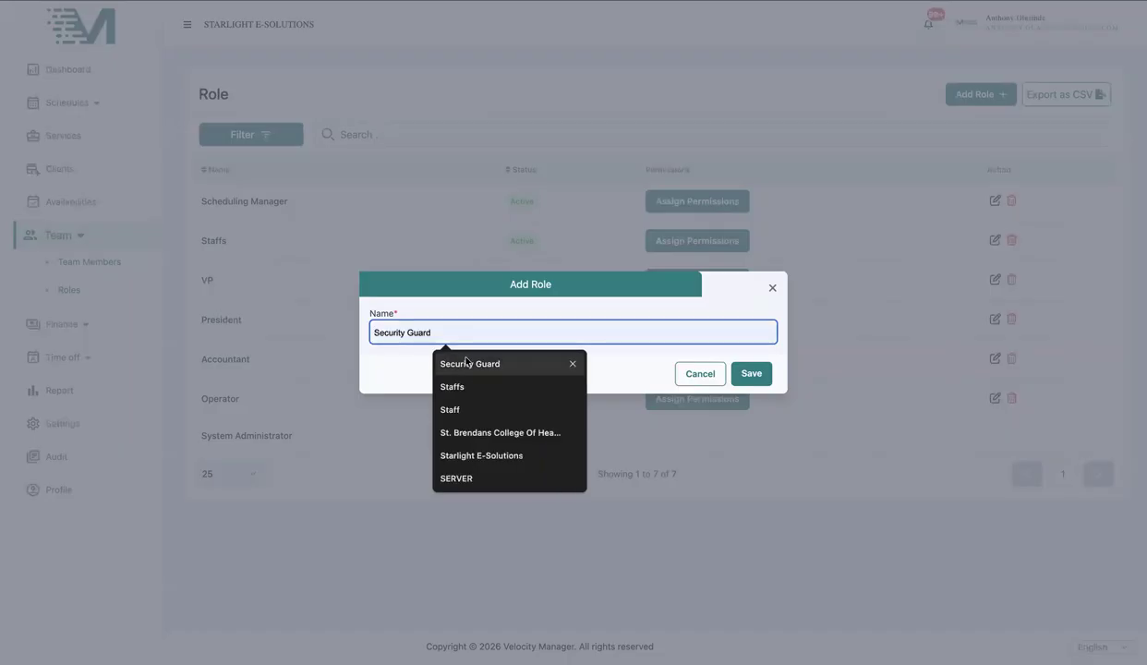
left_click(466, 363)
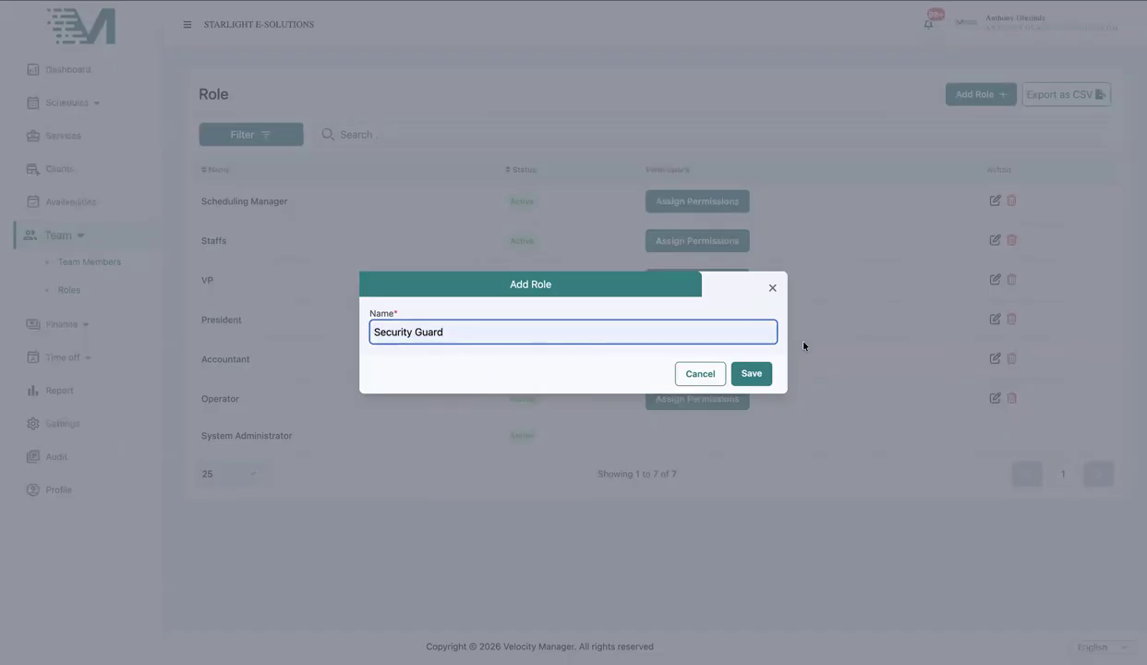
left_click(754, 373)
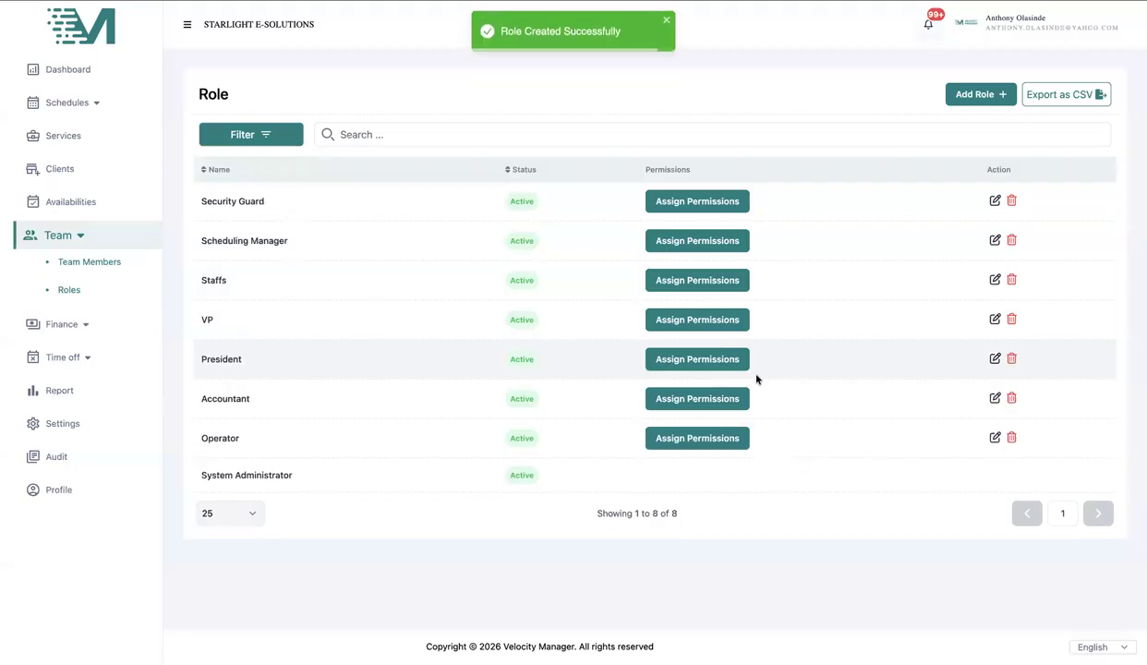
left_click(732, 207)
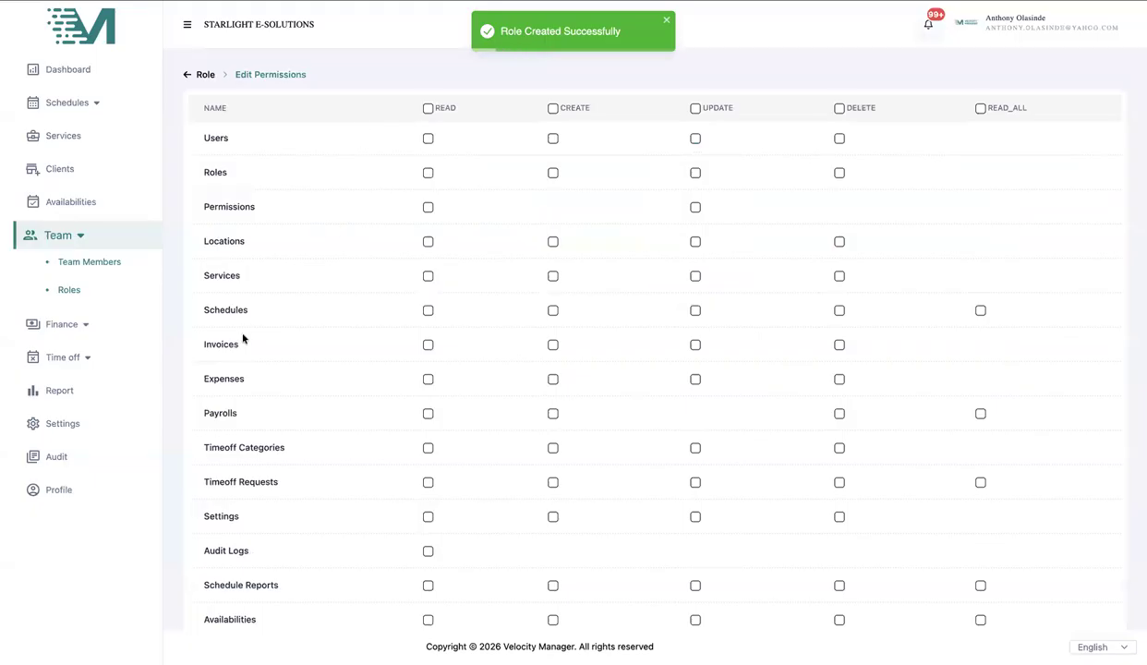
- Tick the Read permission for Schedules and Payrolls
left_click(427, 310)
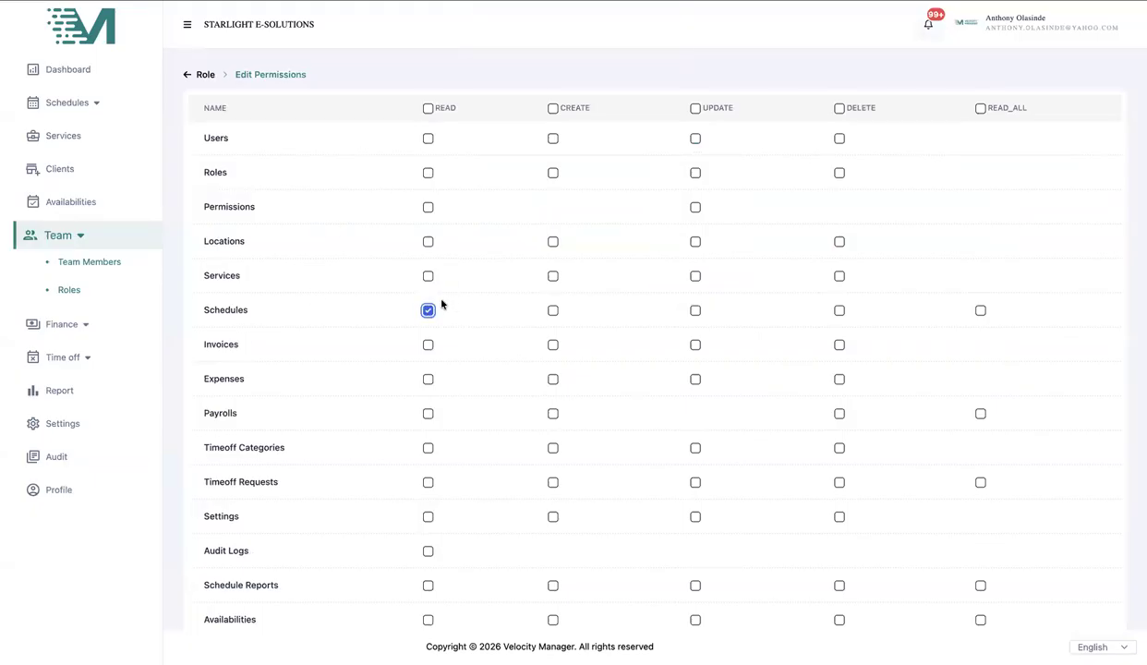
scroll(466, 363, "down", 2)
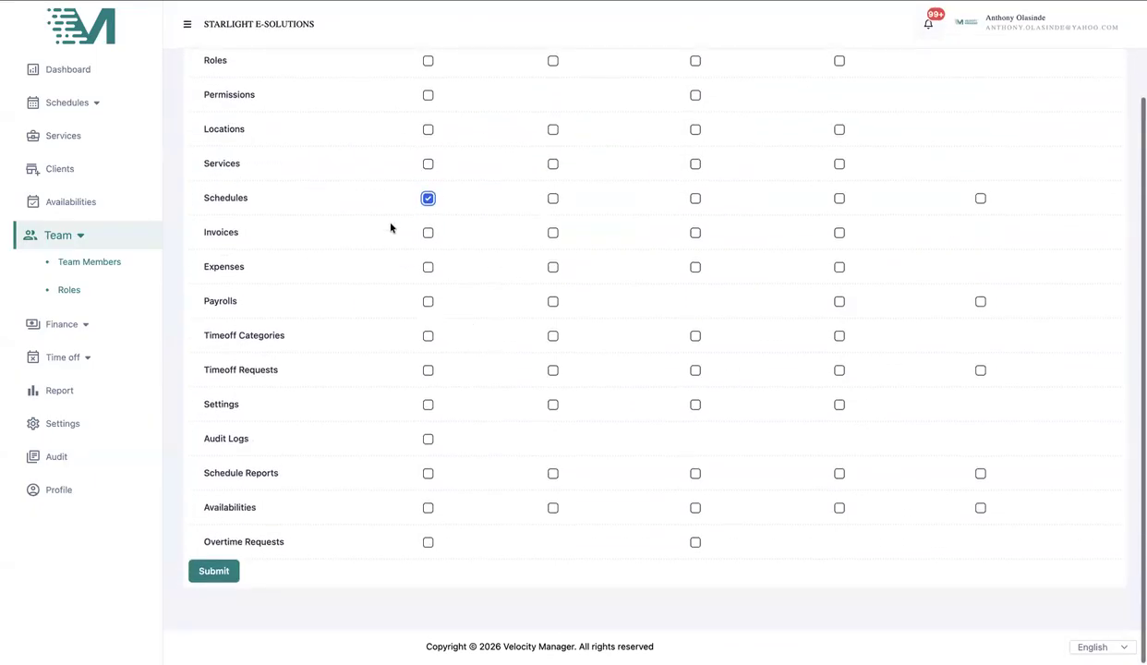
left_click(428, 301)
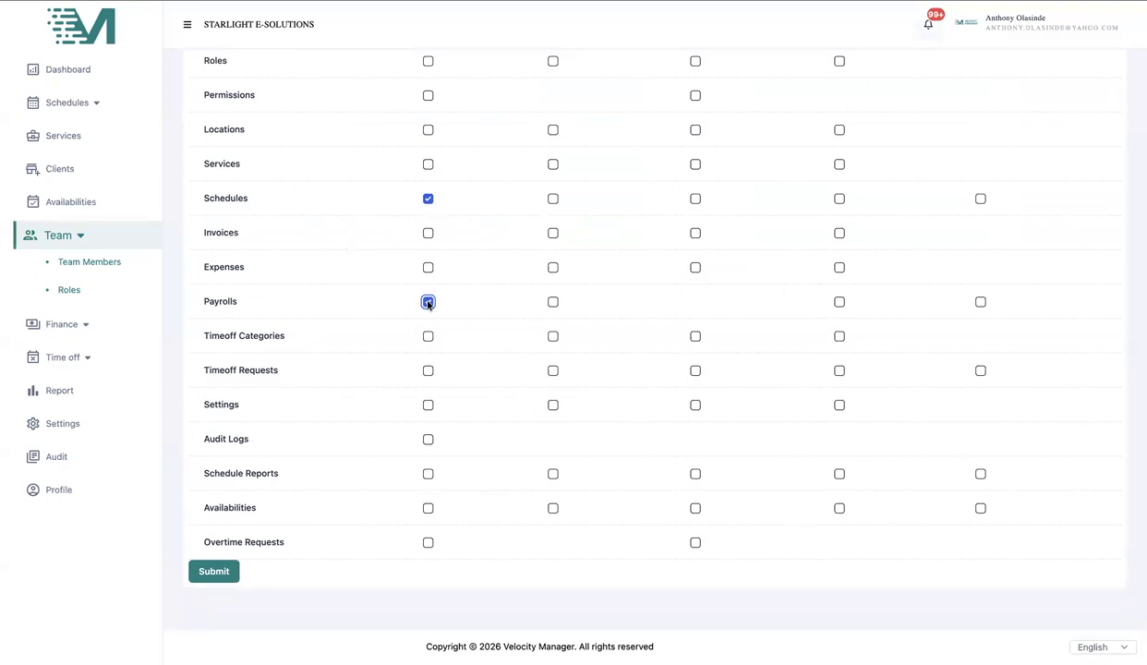
scroll(427, 303, "up", 2)
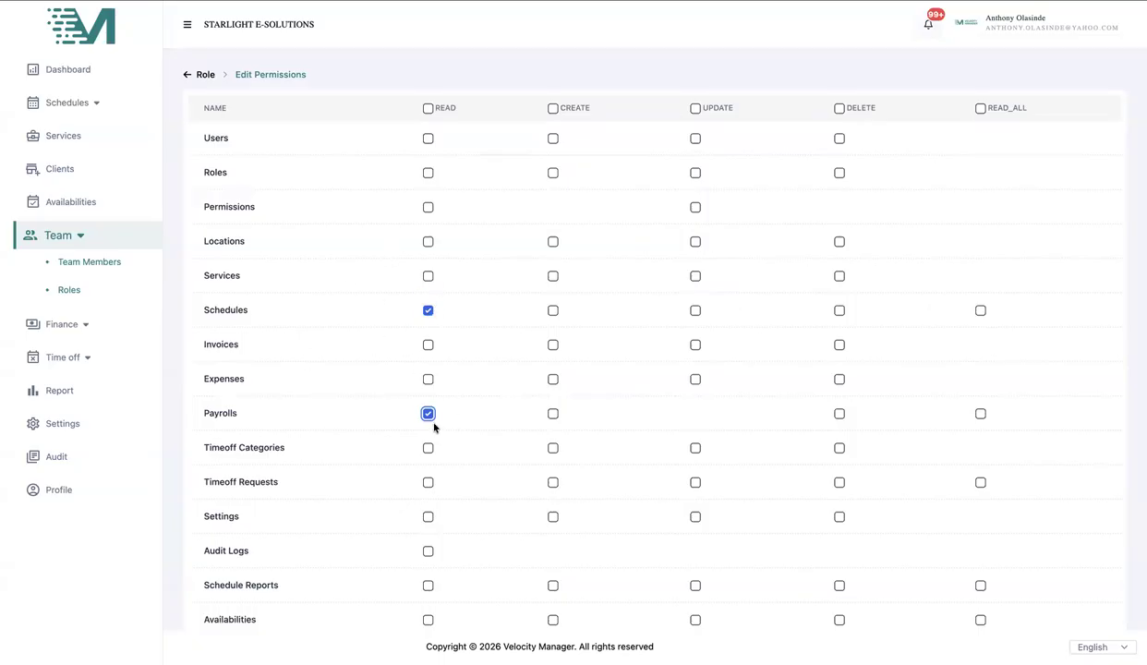
- Tick Read, Create, Update and Delete for Timeoff Requests
scroll(435, 430, "down", 2)
left_click(427, 369)
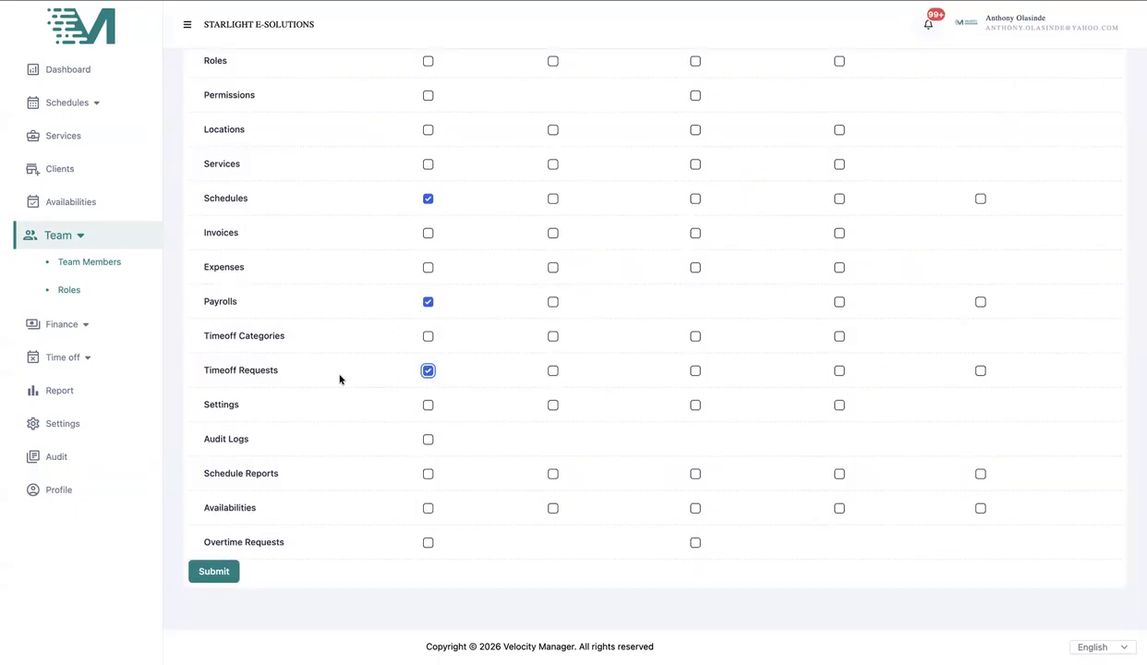
scroll(339, 379, "up", 2)
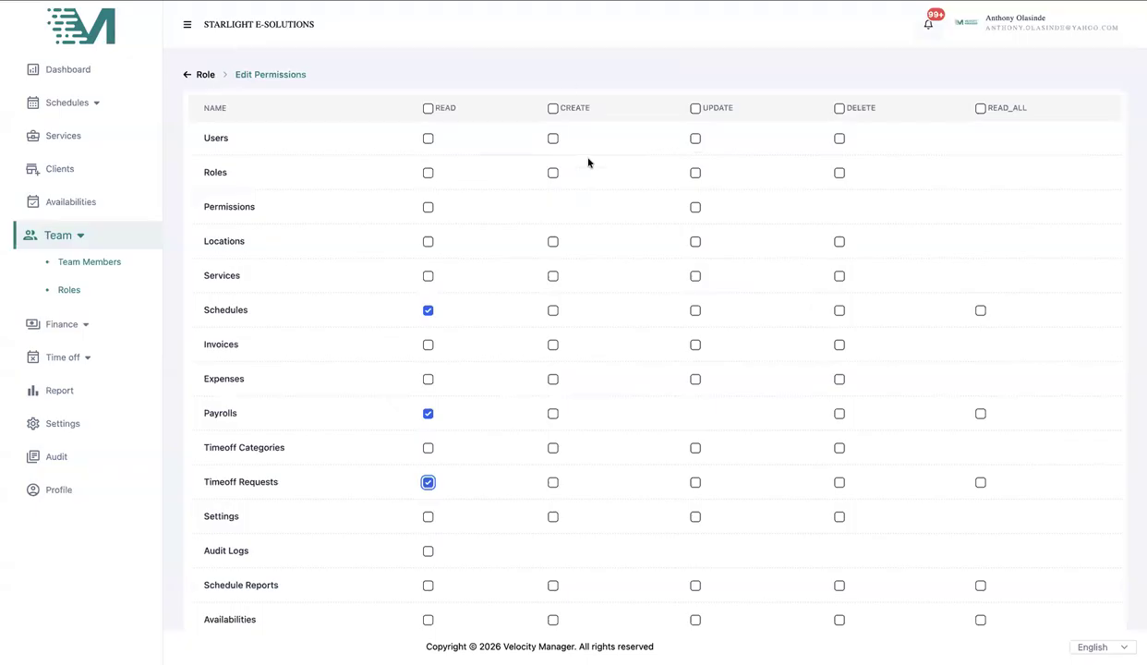
left_click(553, 482)
left_click(695, 482)
left_click(839, 482)
- Tick Read and Create for Schedule Reports
scroll(781, 482, "down", 3)
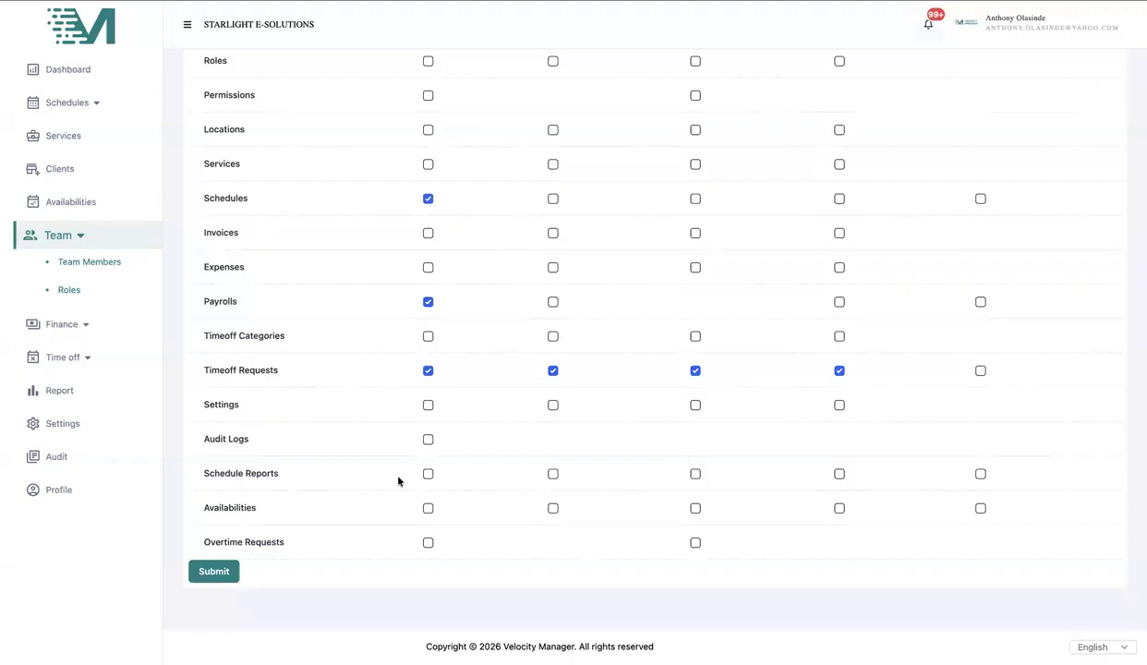
left_click(427, 475)
scroll(452, 263, "up", 2)
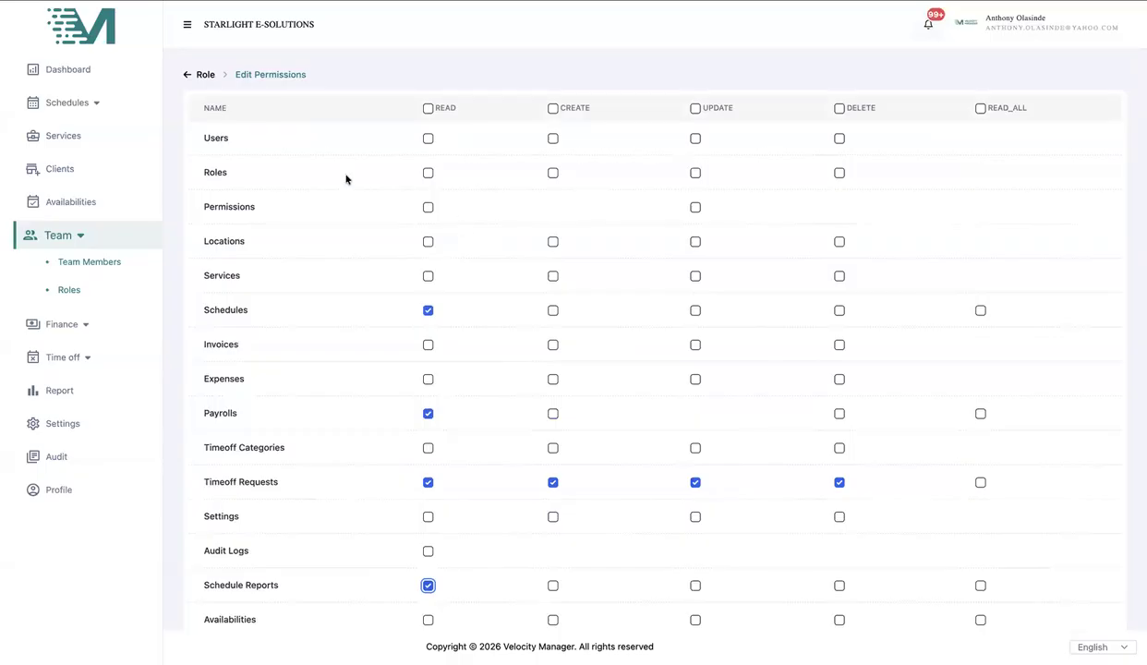
scroll(443, 463, "down", 3)
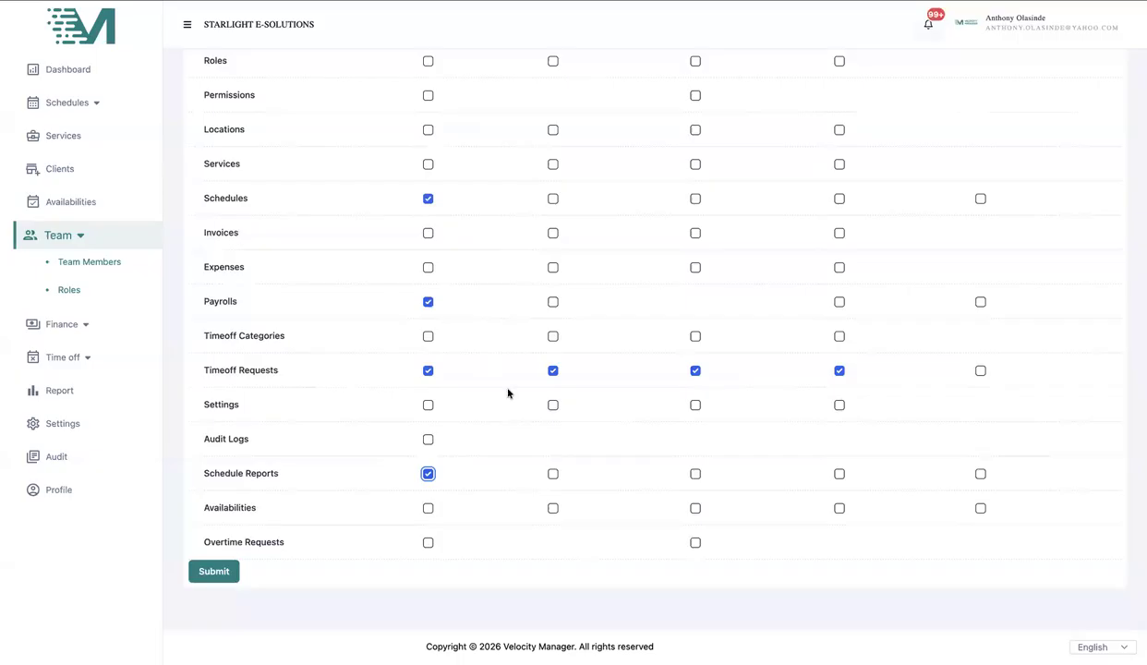
left_click(553, 474)
scroll(562, 387, "up", 3)
- Tick Read, Create, Update and Delete for Availabilities
scroll(563, 387, "down", 3)
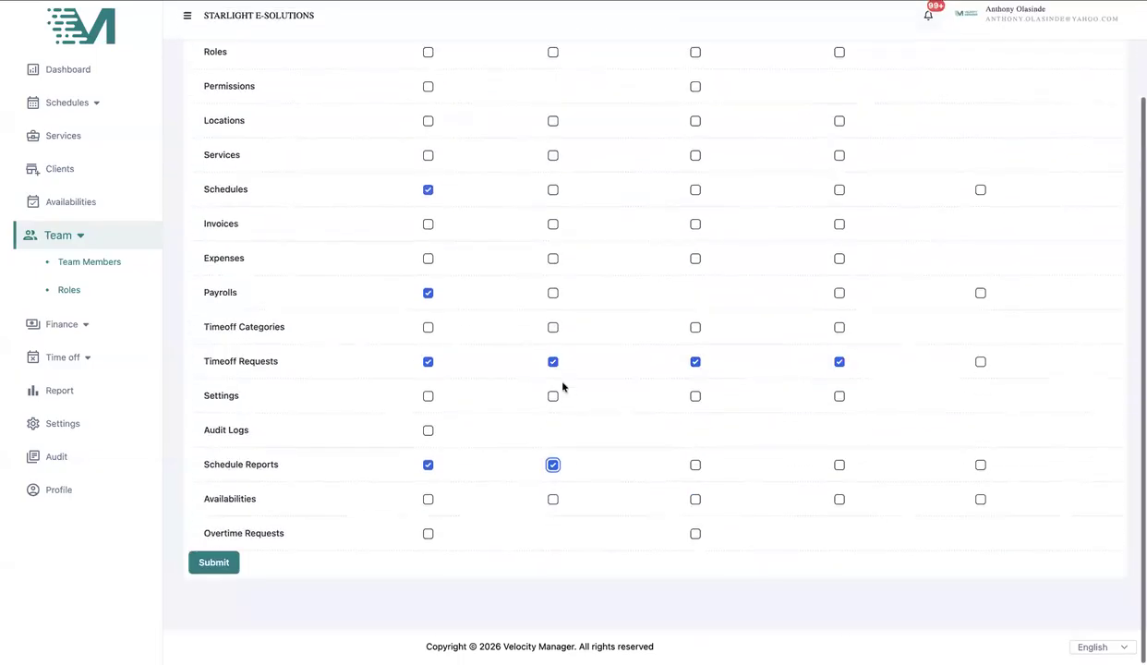
left_click(427, 507)
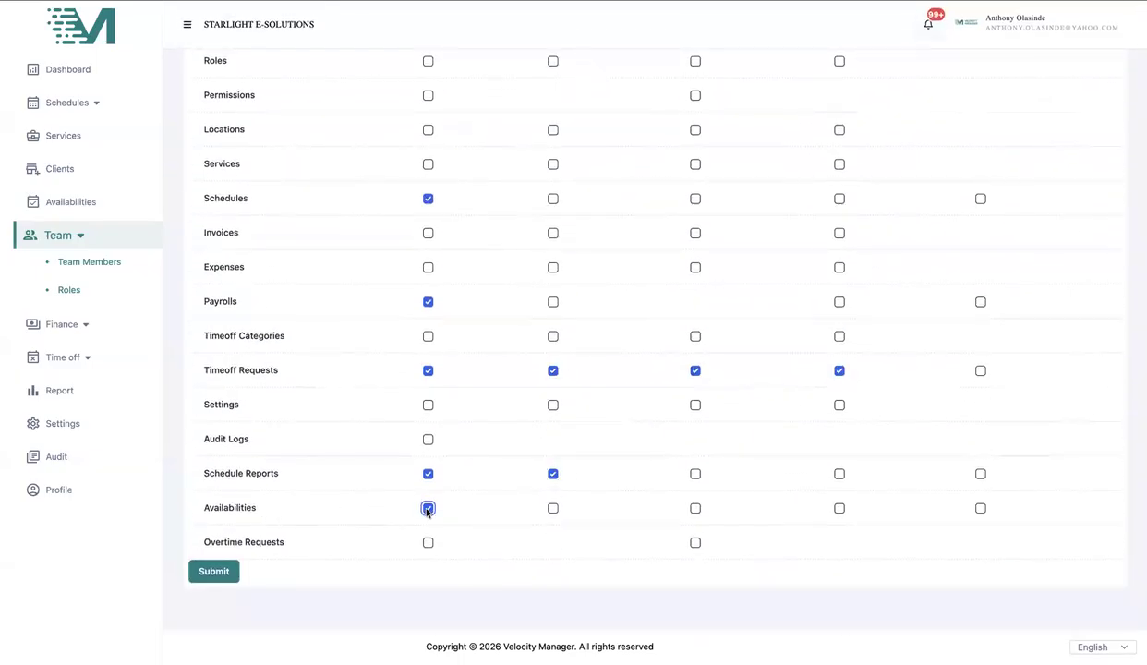
scroll(326, 494, "up", 3)
scroll(326, 494, "down", 3)
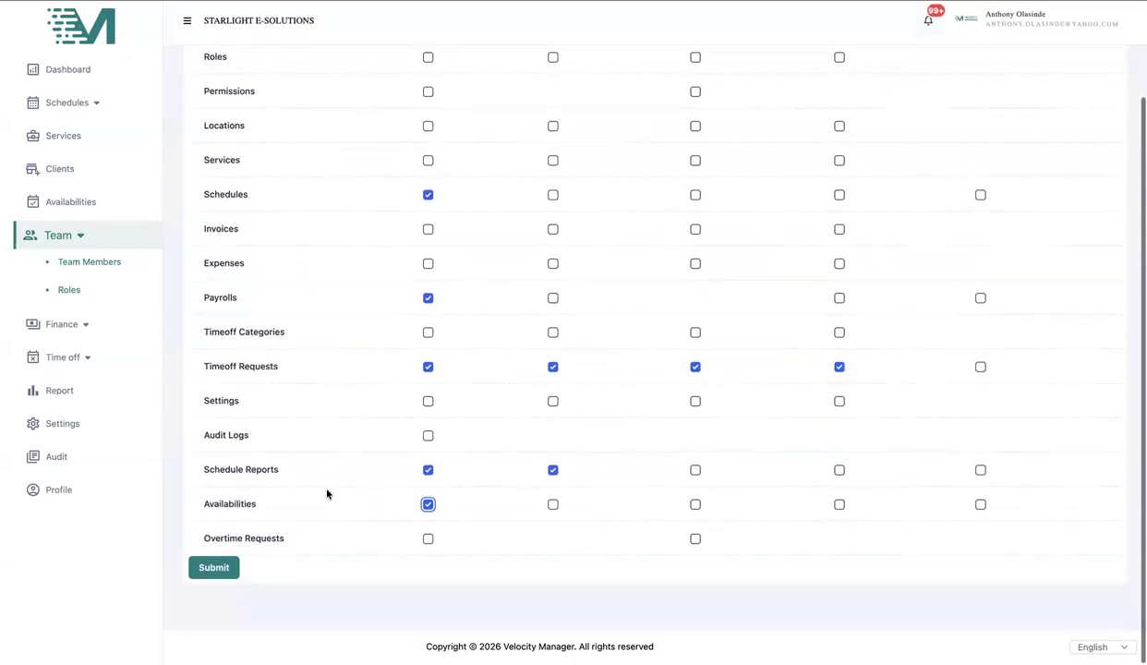
left_click(556, 511)
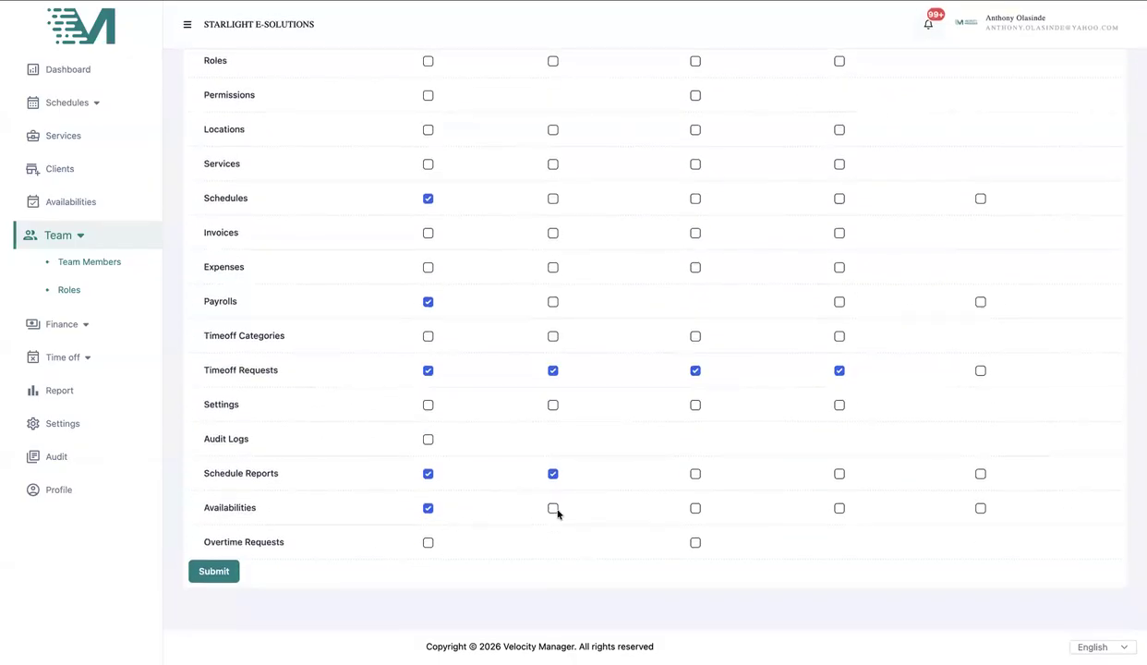
left_click(555, 509)
left_click(696, 512)
scroll(699, 440, "up", 3)
scroll(700, 441, "down", 3)
left_click(836, 509)
scroll(803, 499, "up", 3)
scroll(1023, 522, "down", 3)
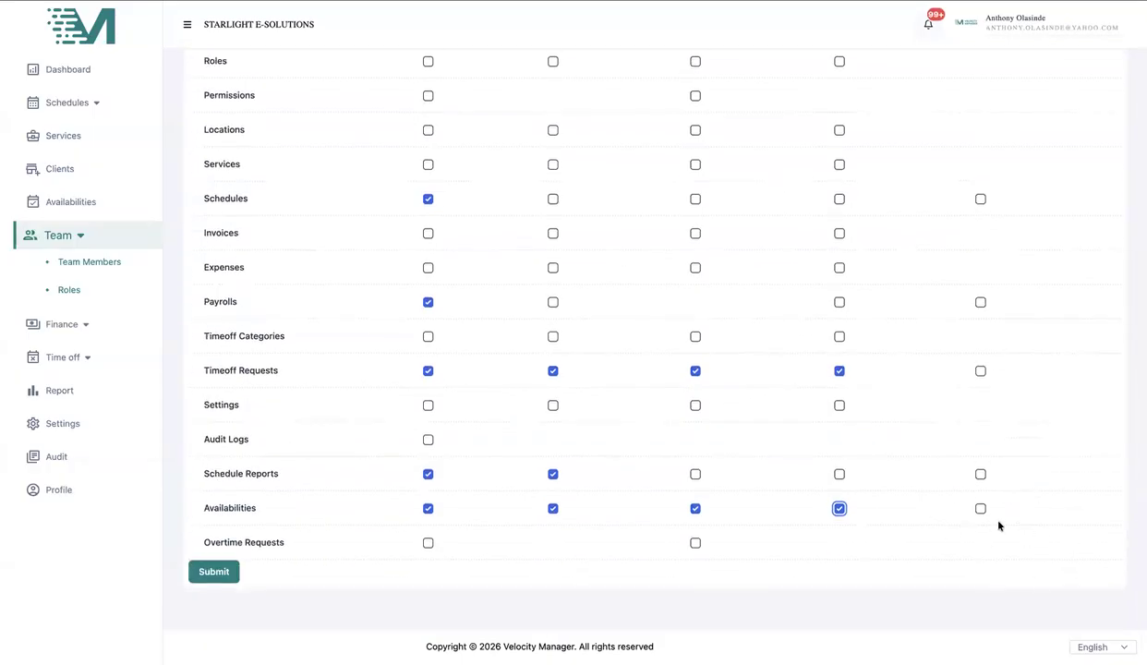
scroll(960, 416, "up", 3)
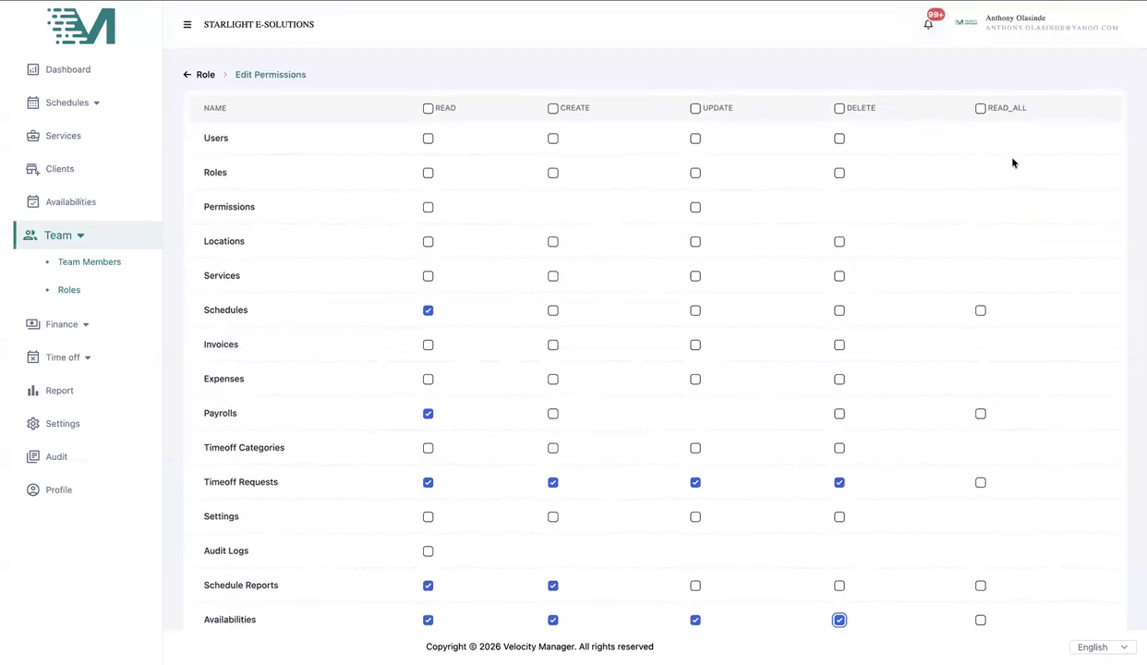
scroll(998, 392, "down", 2)
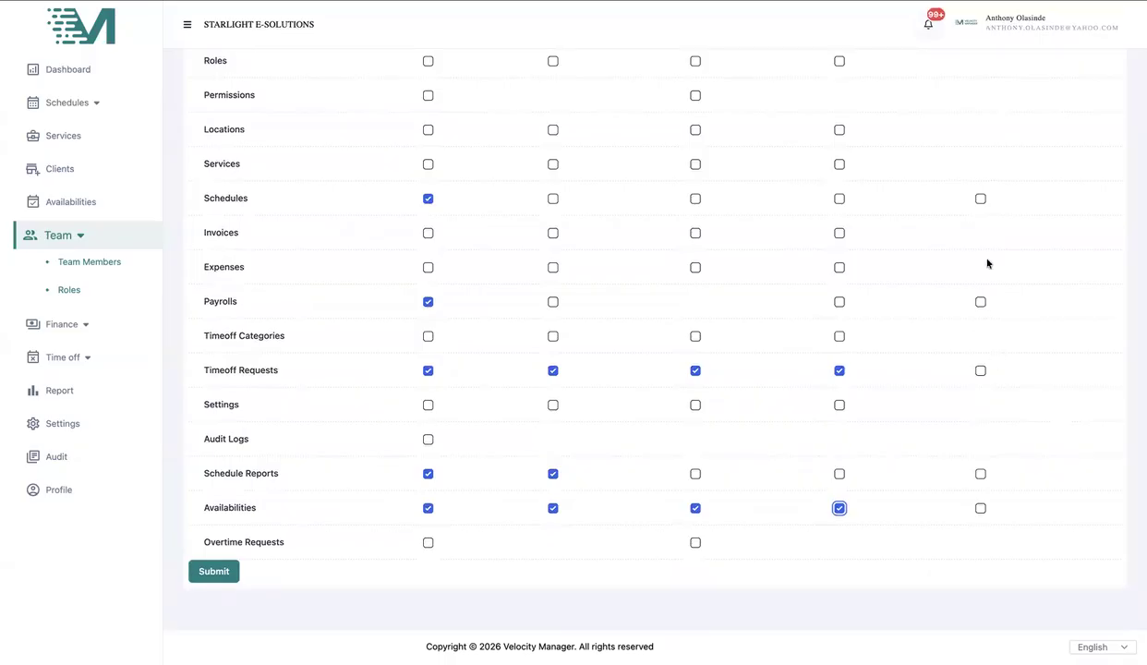
- Submit the Security Guard permission choices so the role updates successfully
scroll(983, 249, "up", 2)
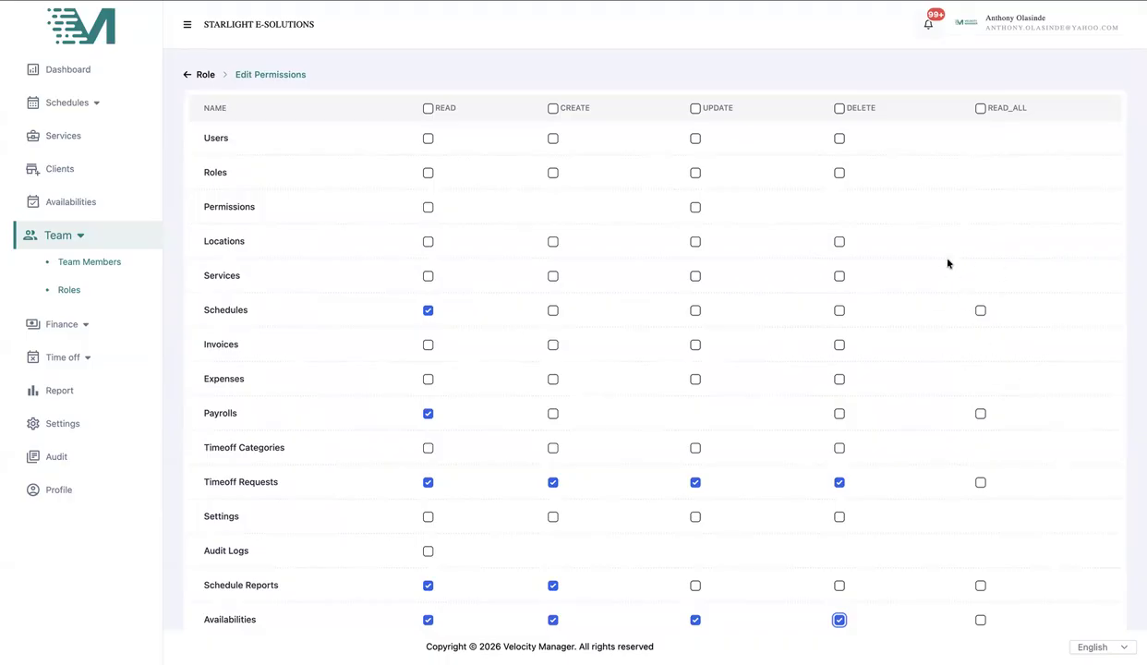
scroll(946, 263, "down", 3)
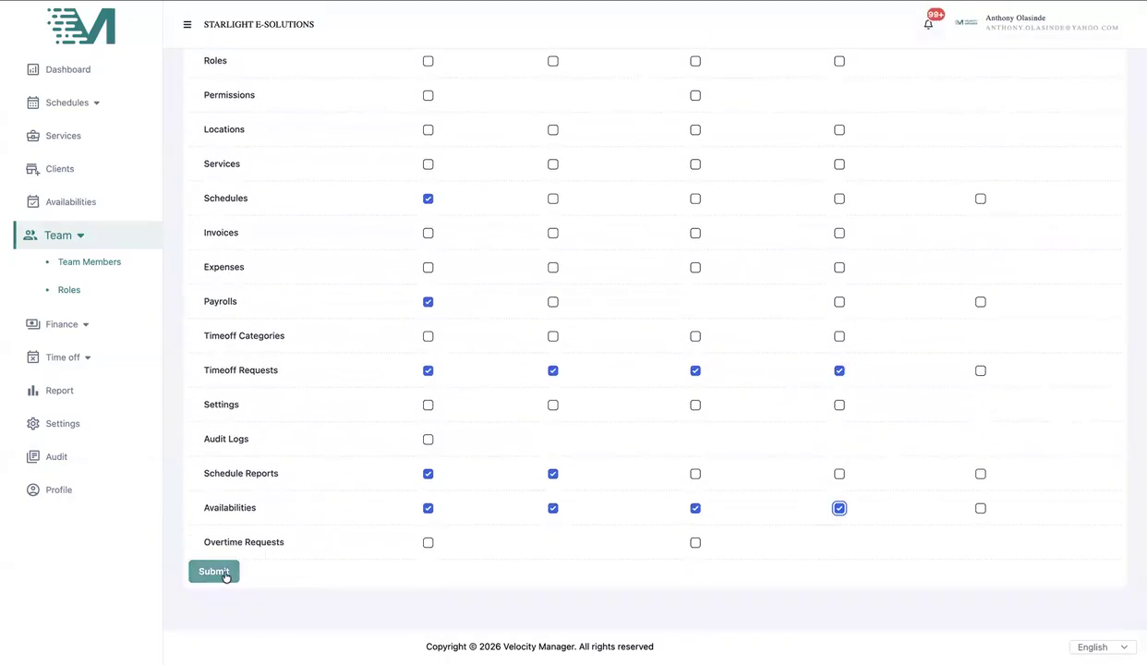
scroll(309, 454, "up", 2)
scroll(803, 454, "down", 1)
scroll(803, 443, "down", 1)
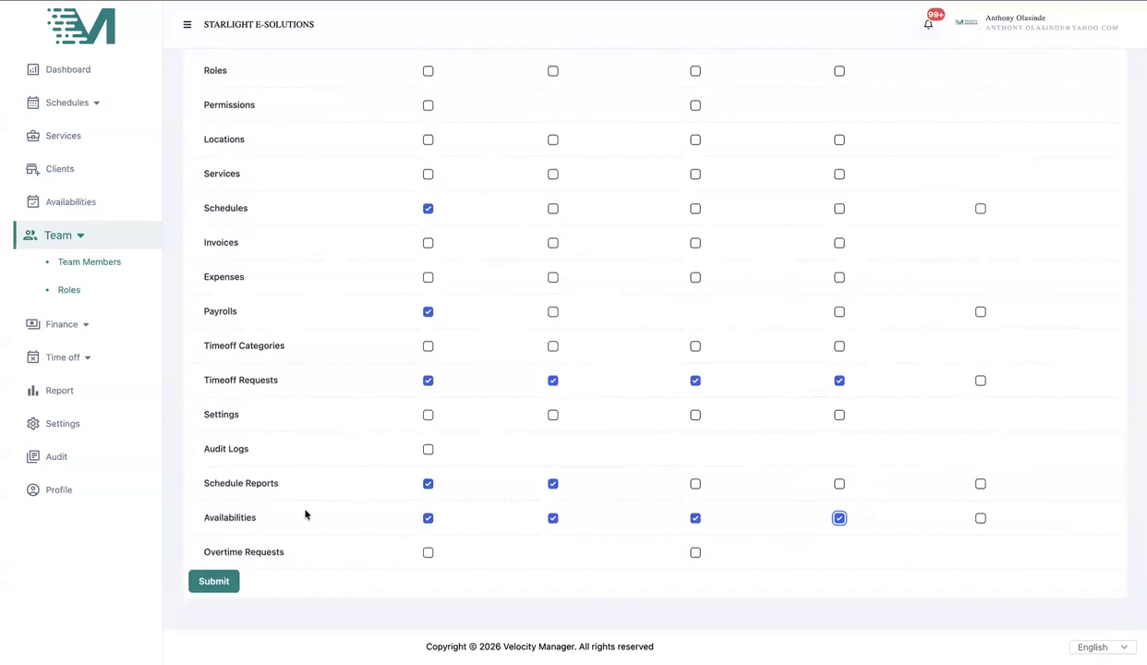
left_click(216, 582)
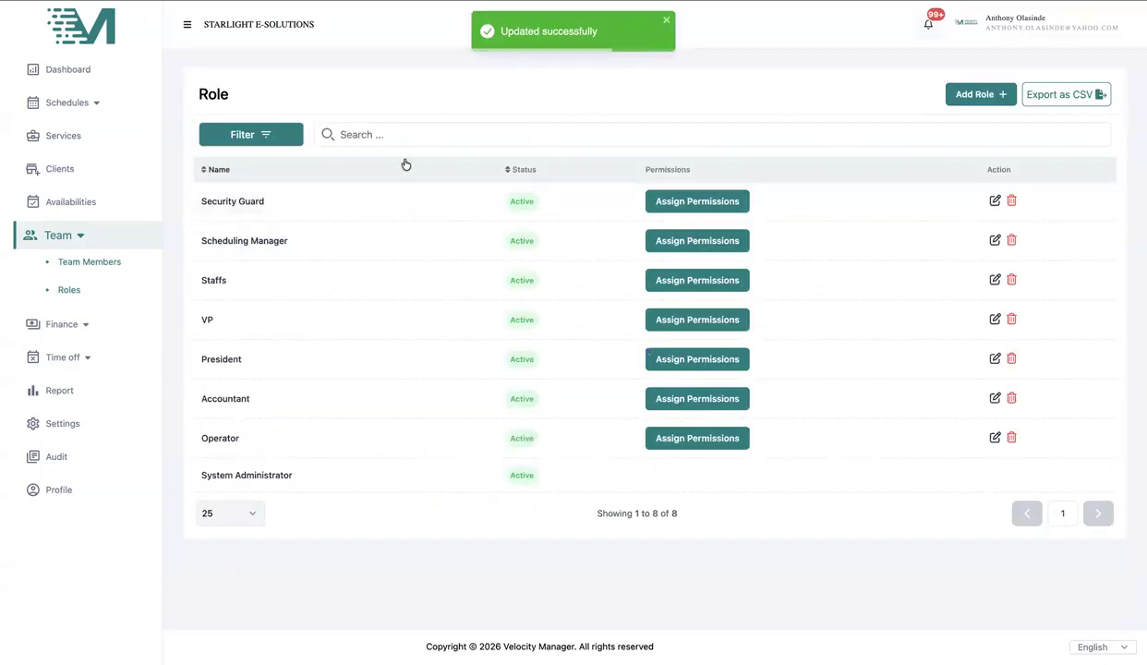
left_click(121, 266)
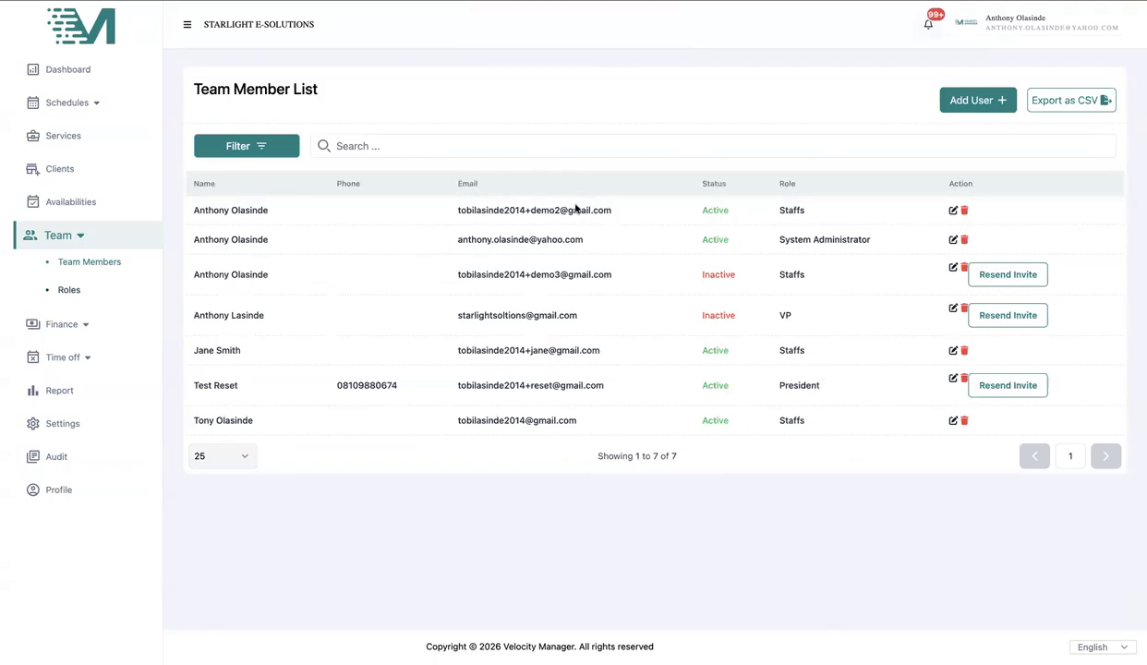
- Start a new team member and enter their first and last name
left_click(960, 100)
left_click(437, 172)
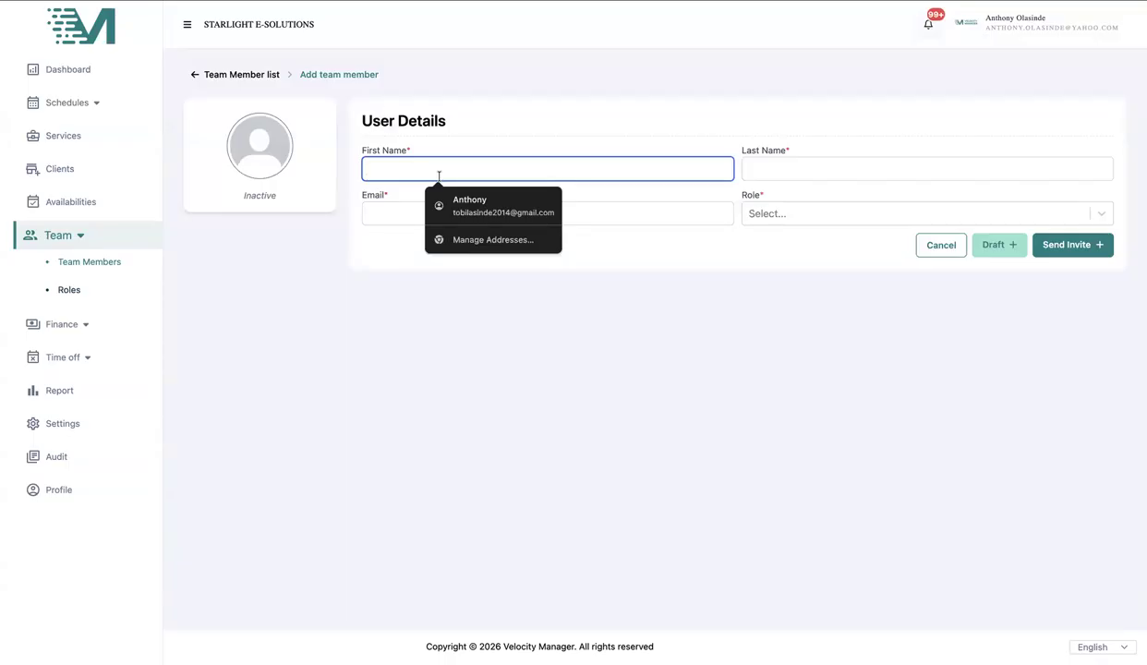
type("Jane")
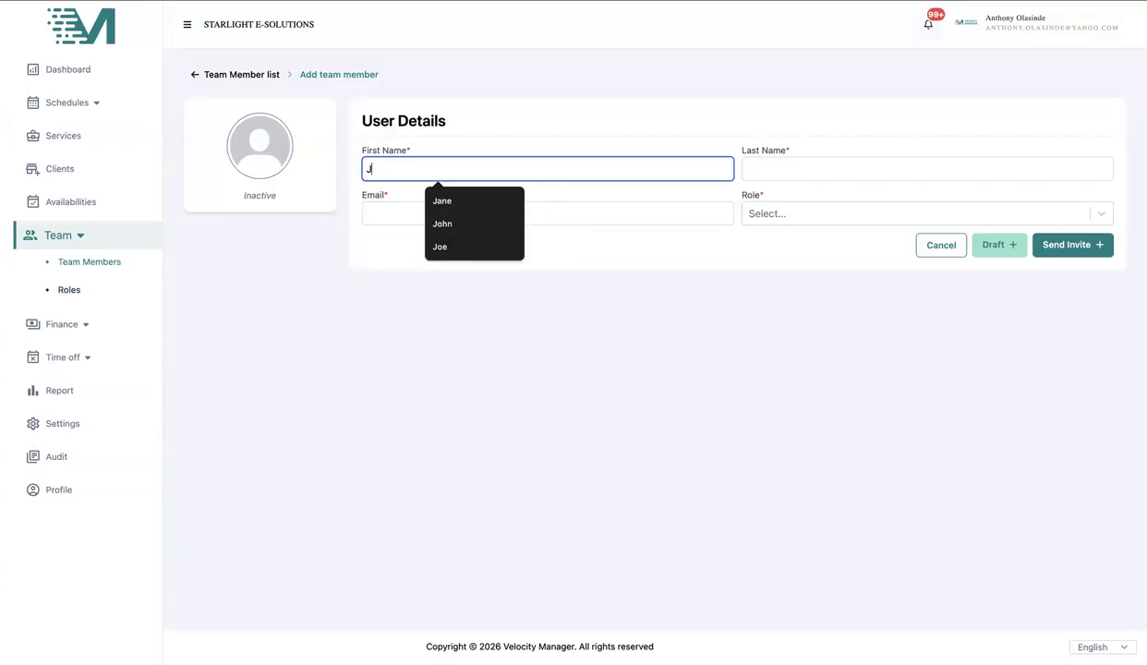
key("Tab")
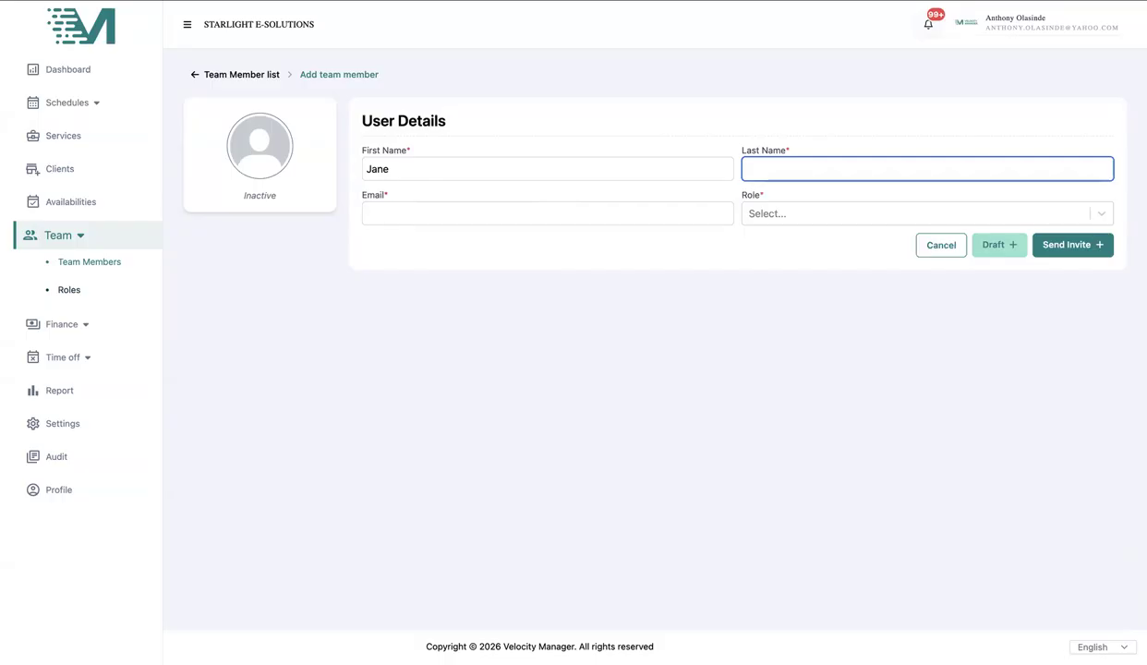
type("S")
key("BackSpace")
type("D")
left_click(836, 200)
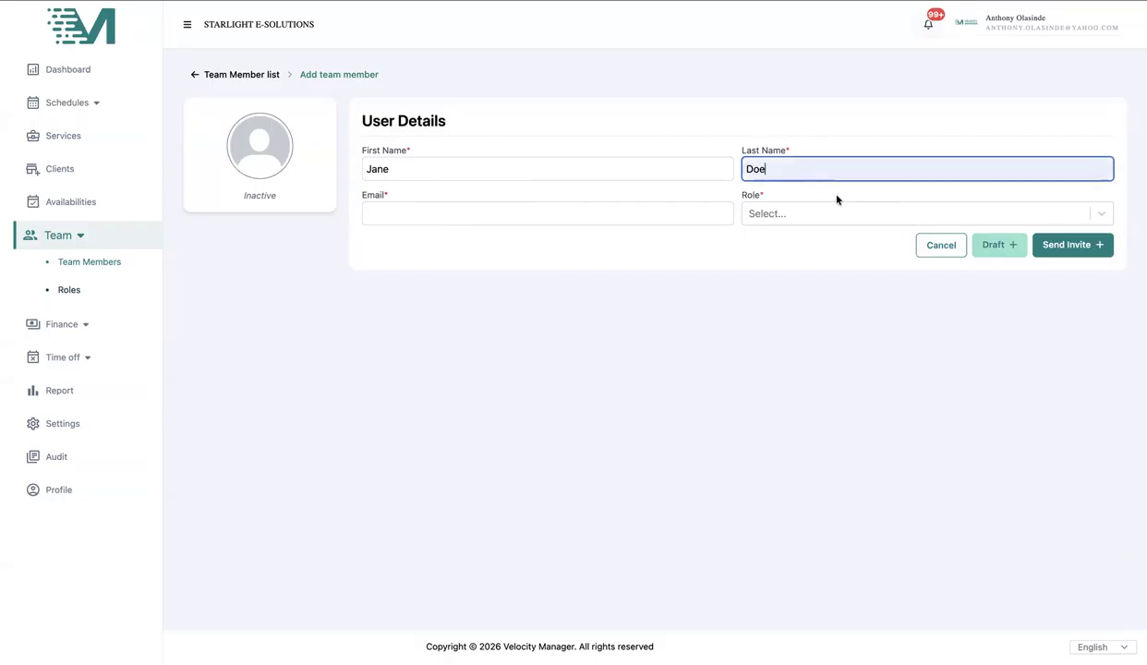
- Fill in the new member's e-mail address from a saved suggestion
left_click(434, 221)
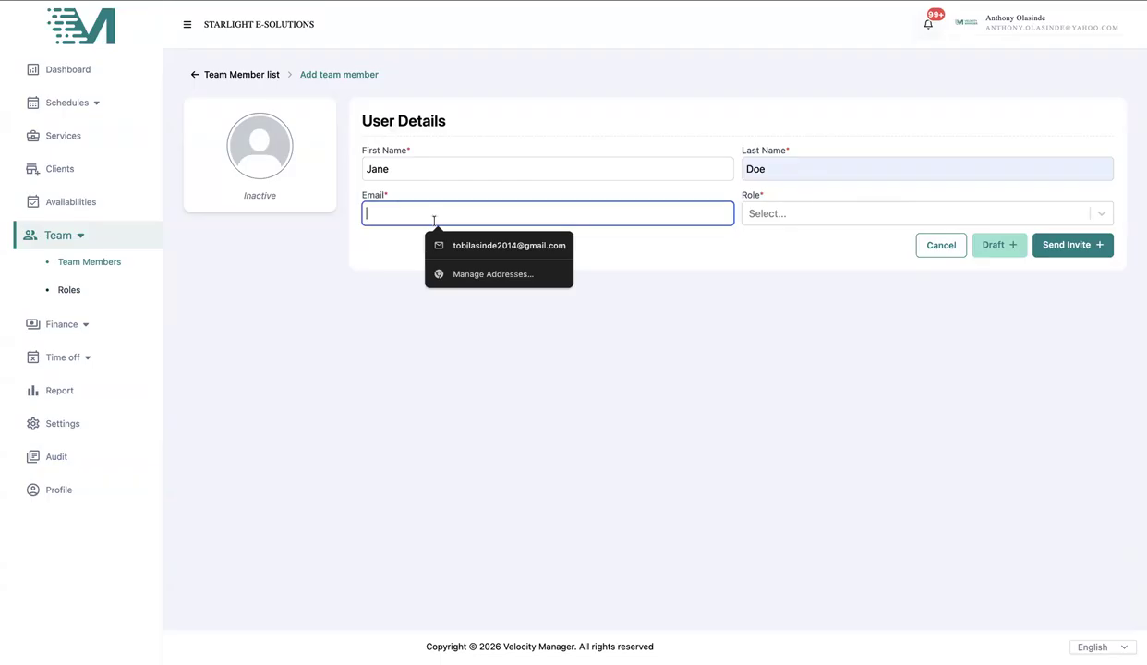
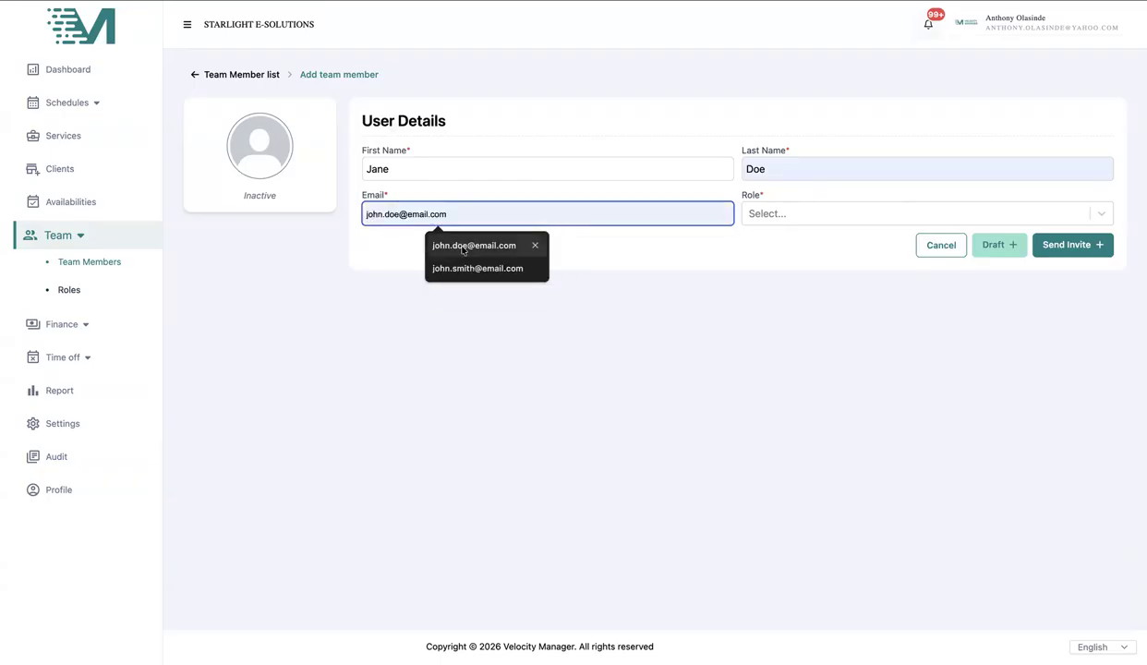
left_click(466, 245)
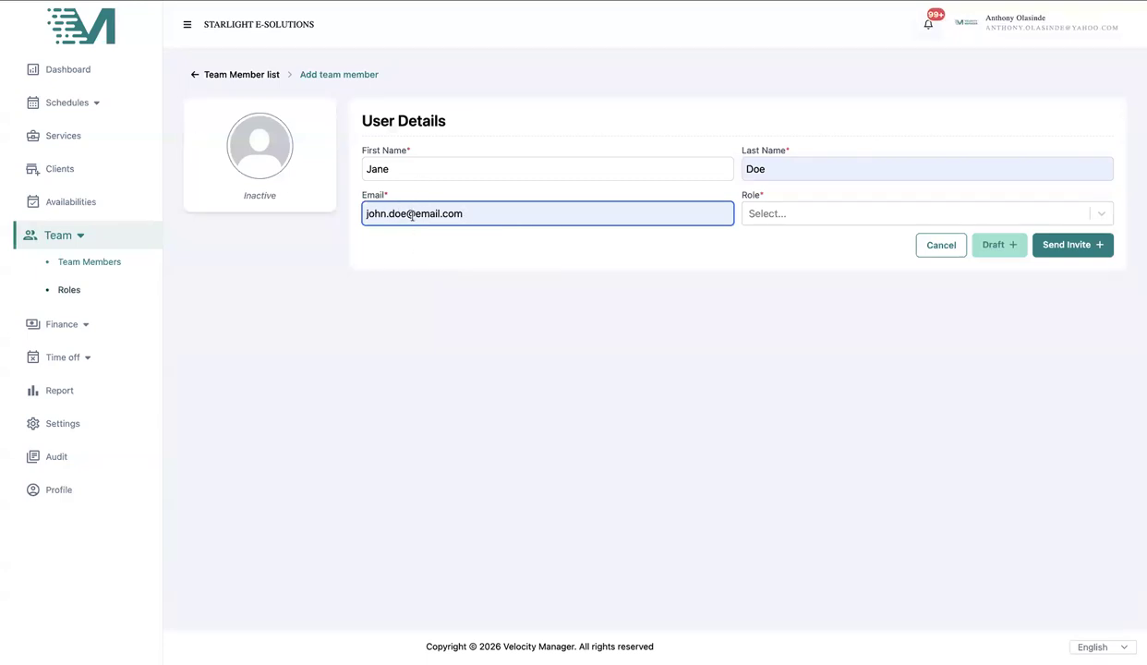
left_click(776, 217)
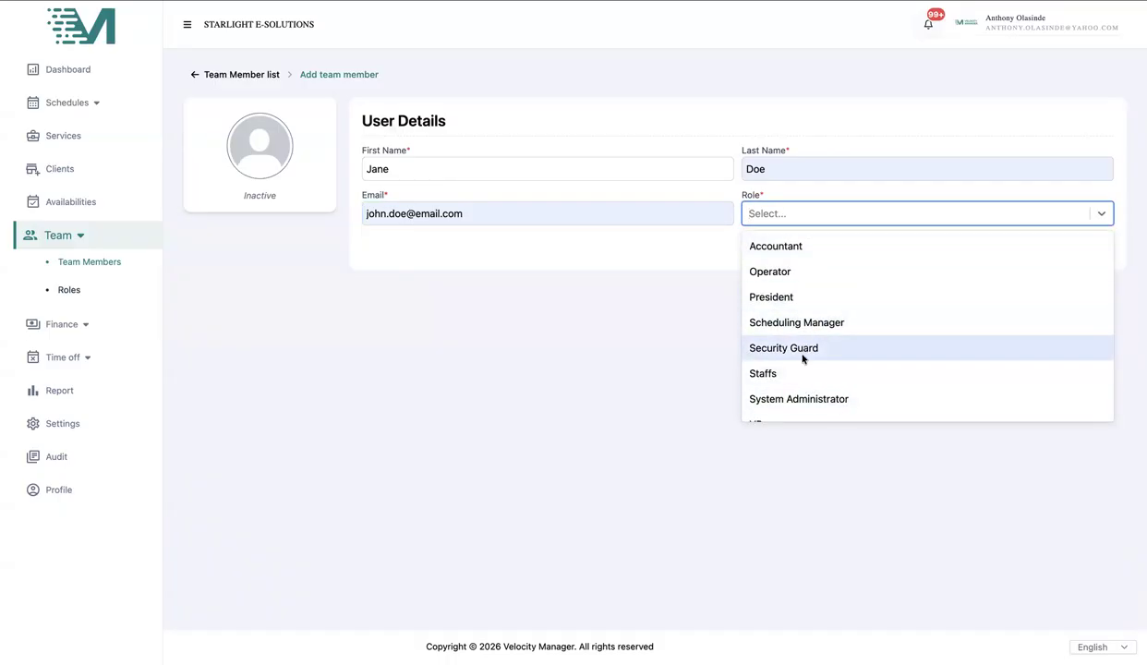
- Assign the Security Guard role and send the new member's invitation
left_click(798, 352)
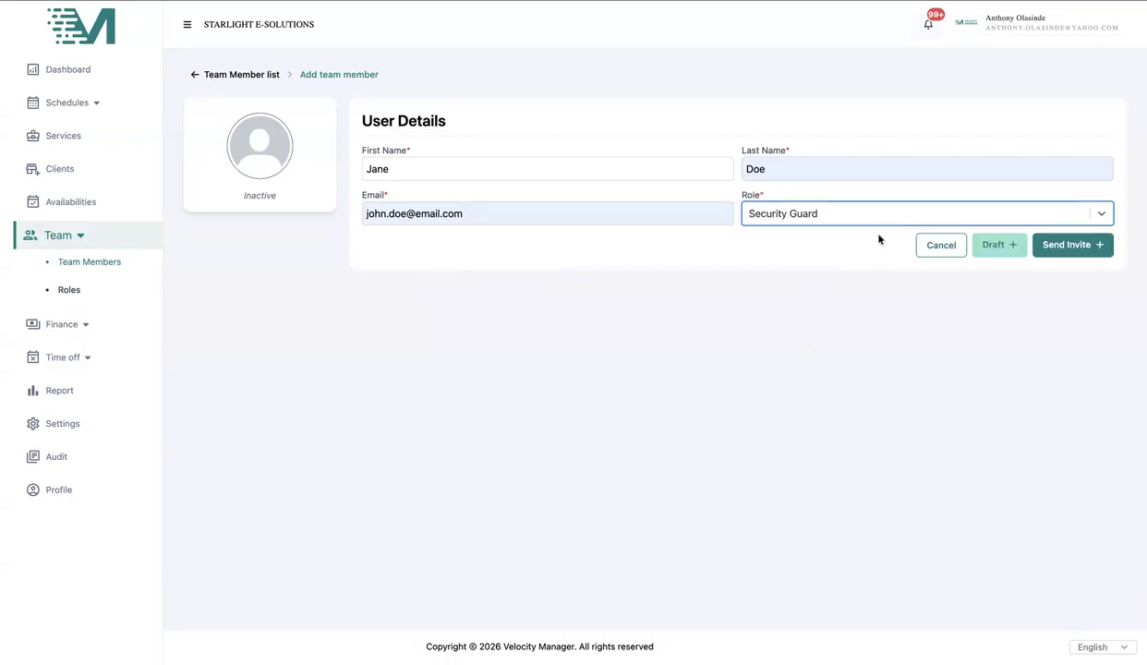
left_click(1049, 238)
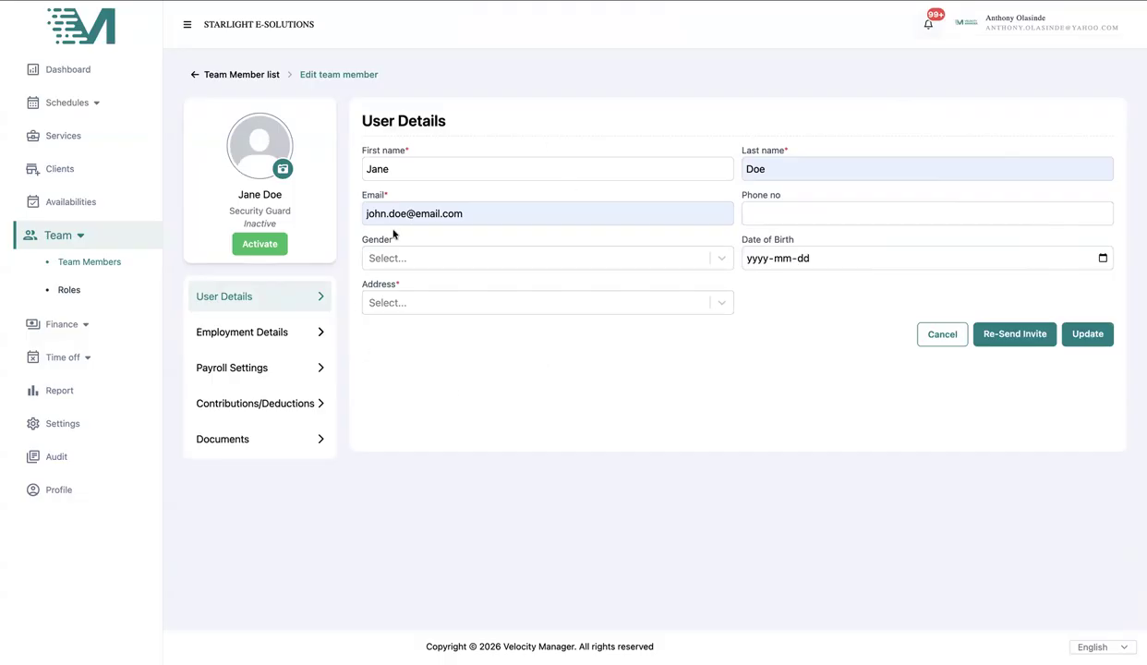
- Look through Employment Details, Payroll Settings and Contributions/Deductions, cancelling Add Contribution, then reach Documents
left_click(302, 334)
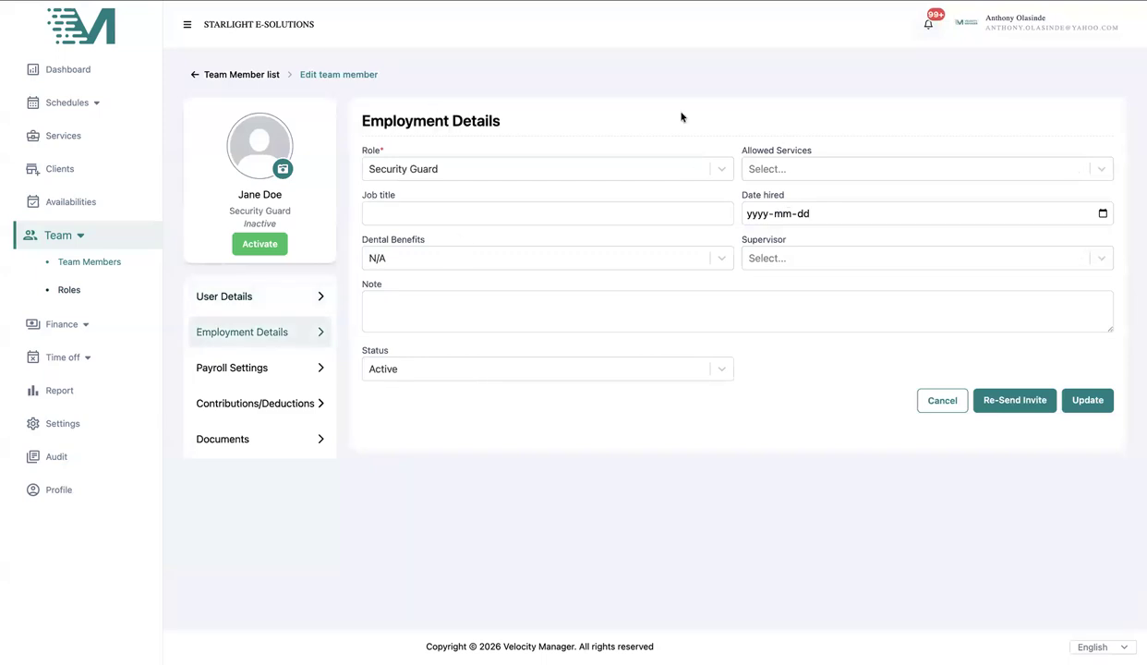
left_click(291, 370)
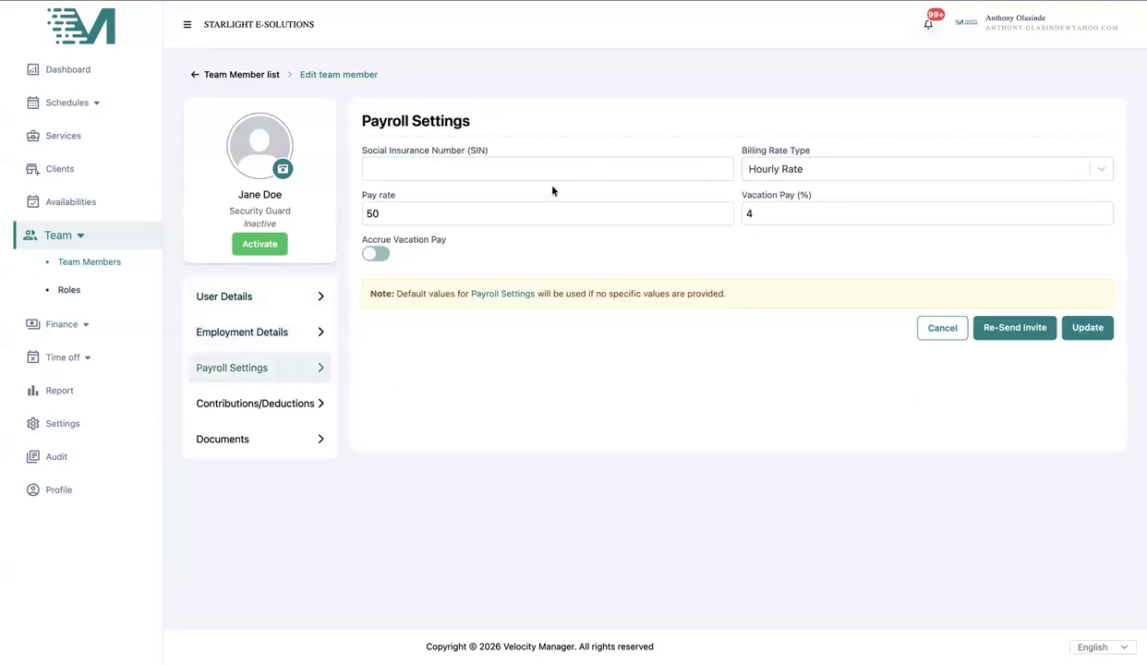
left_click(259, 403)
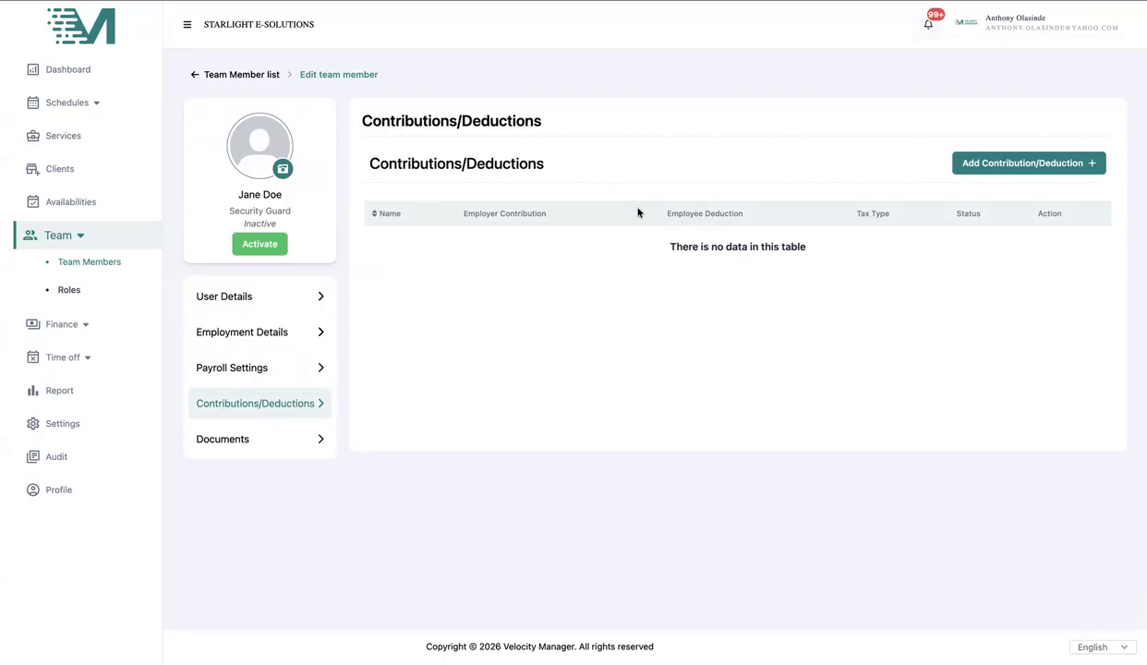
left_click(997, 157)
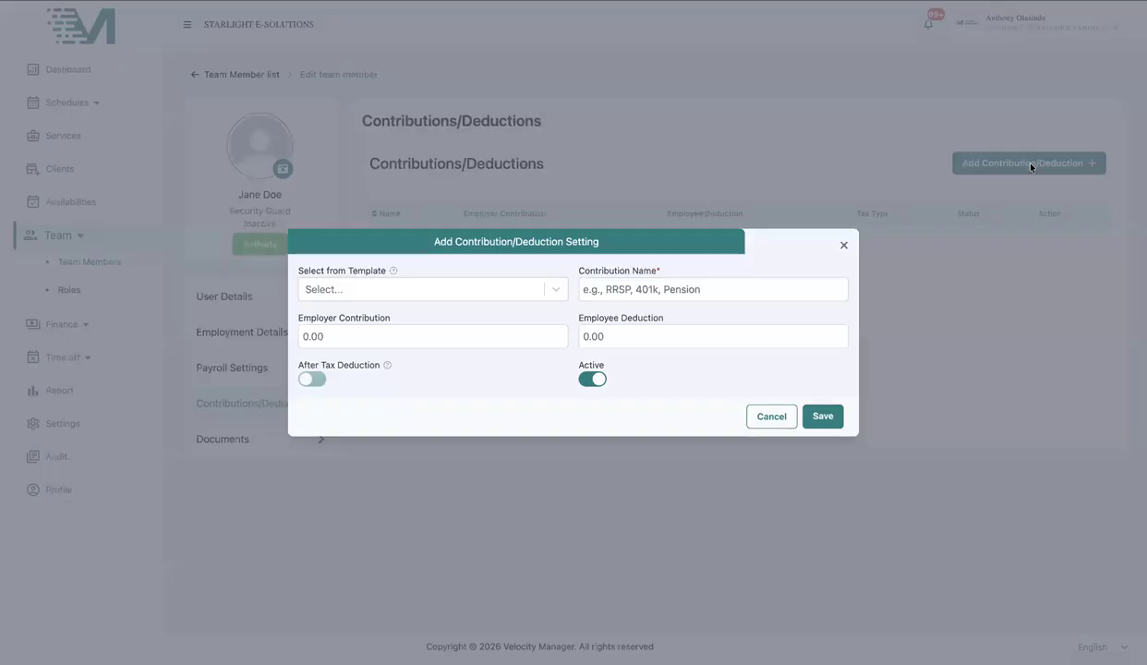
left_click(749, 414)
left_click(272, 443)
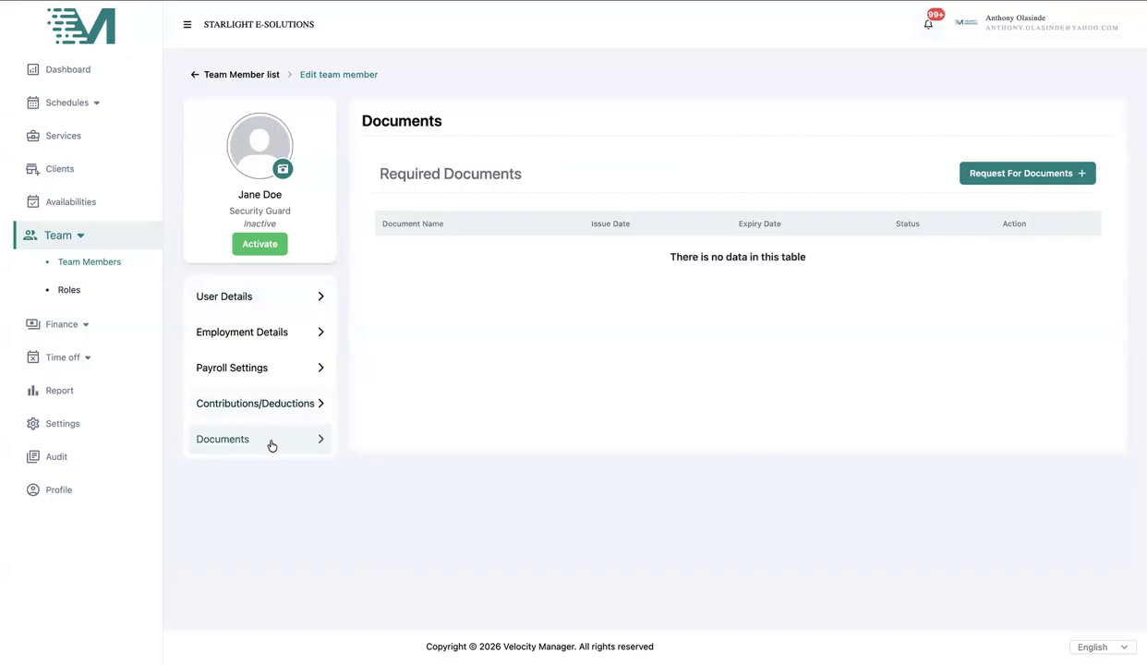
- Request a BSc. Certificate document from the member
left_click(1001, 179)
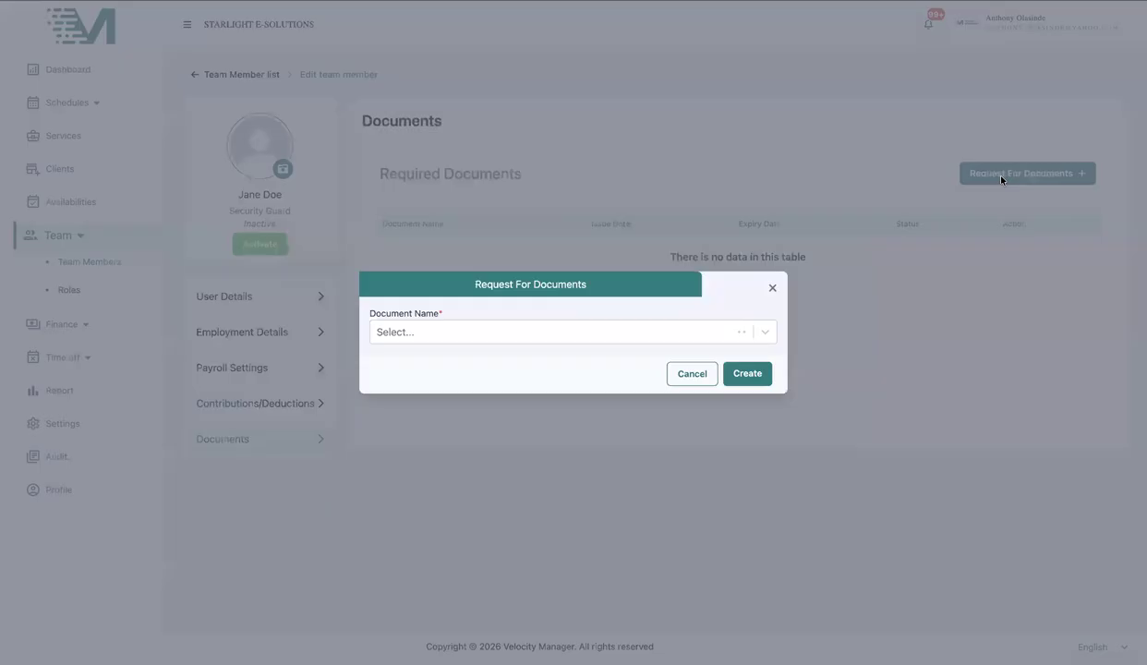
left_click(683, 332)
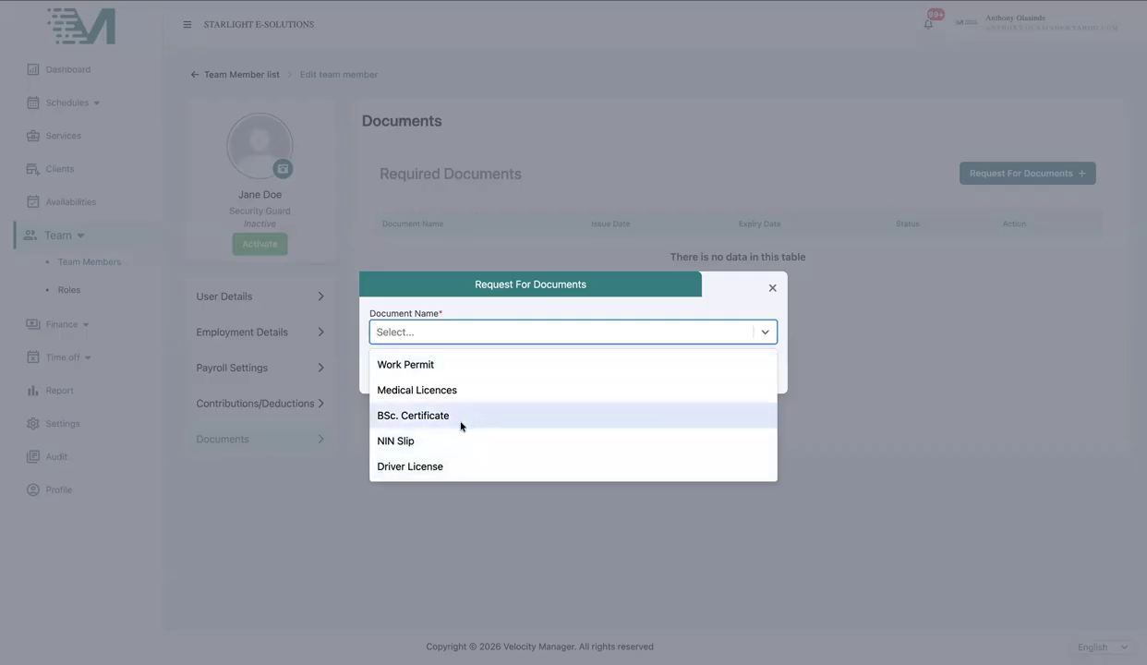
left_click(740, 373)
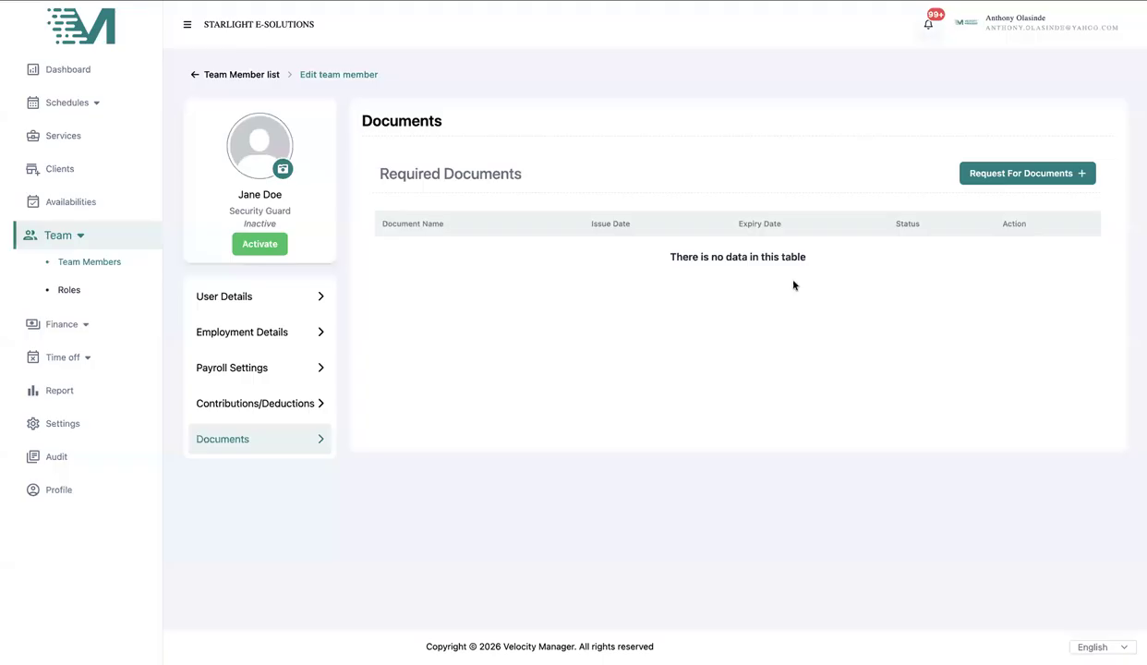
- Create a second document request for Medical Licences
left_click(988, 179)
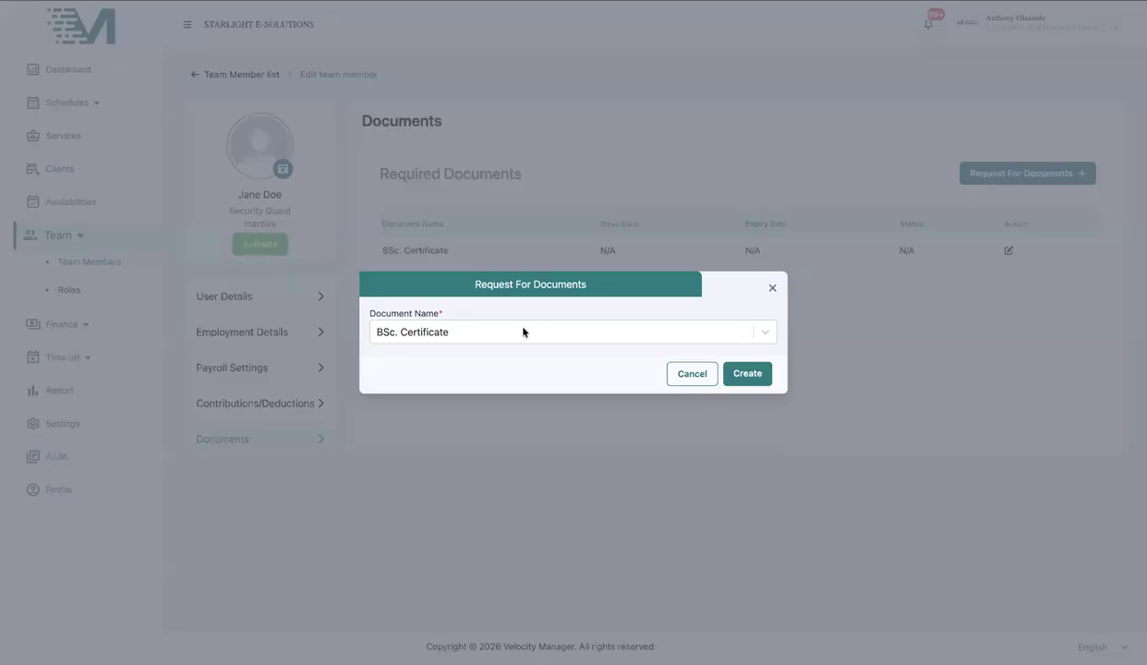
left_click(522, 331)
left_click(488, 388)
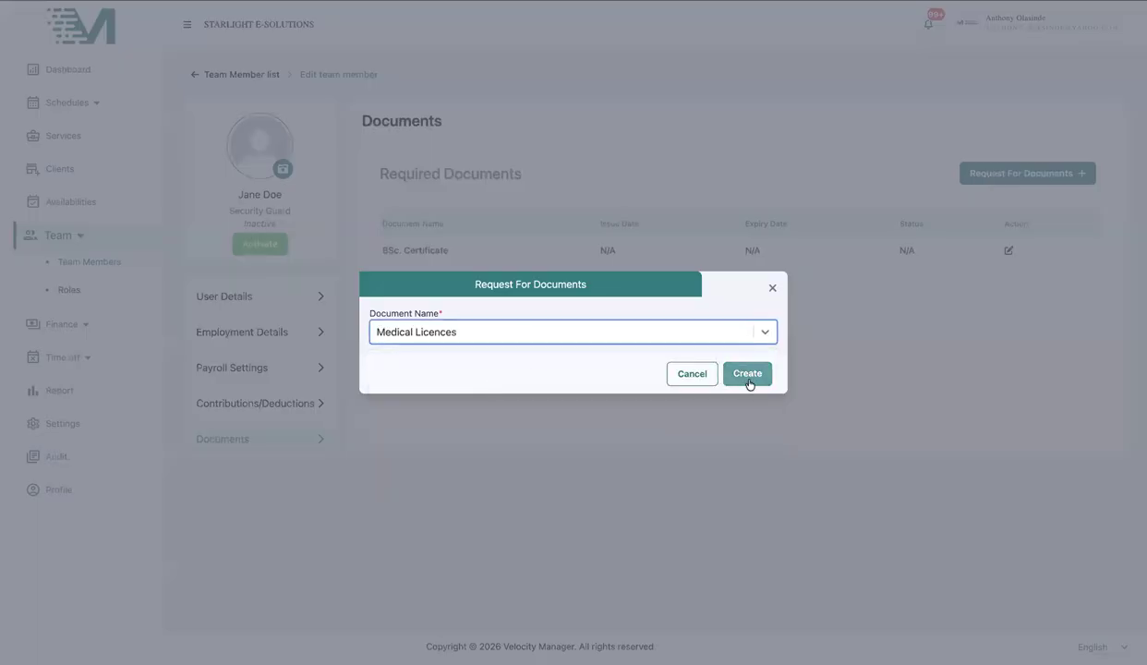
left_click(747, 377)
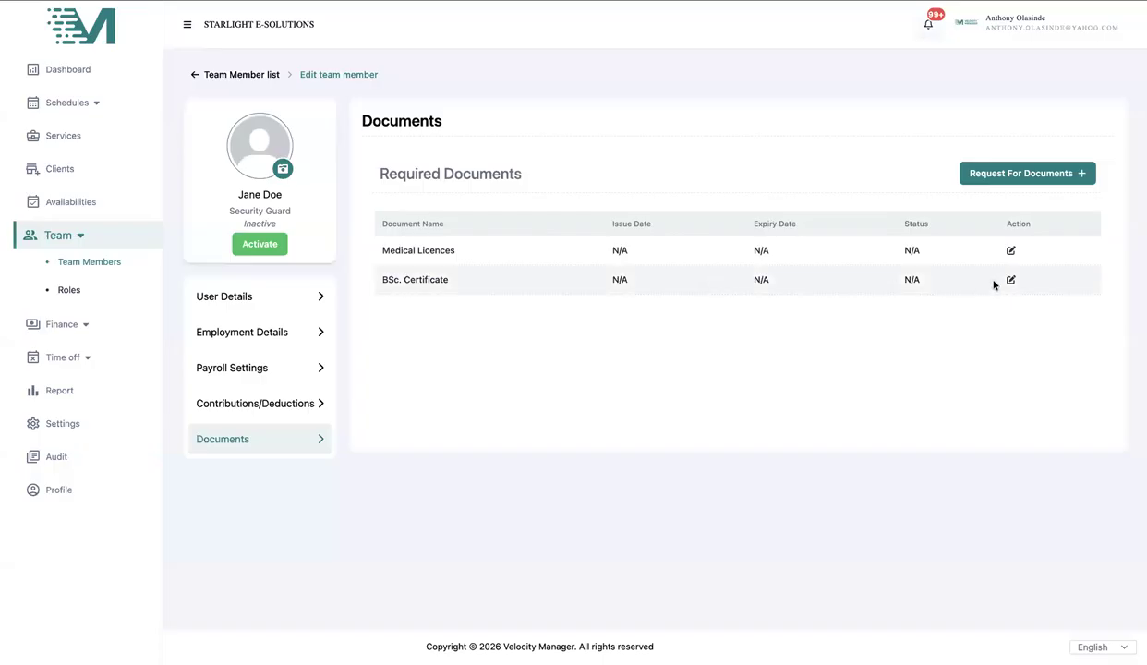